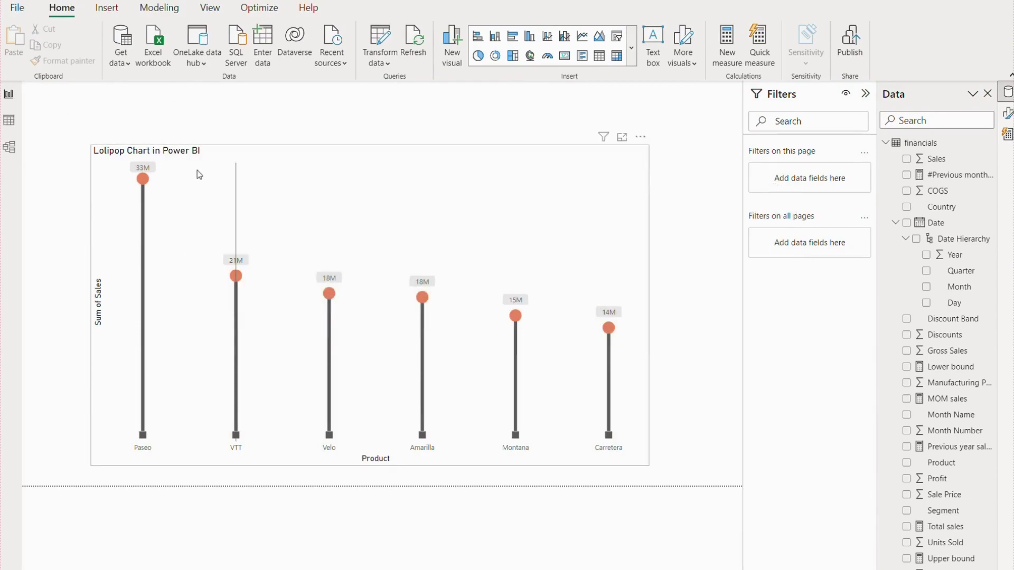
Step: Visit the Preview features page in Power BI Options and apply the settings
click(17, 8)
click(50, 217)
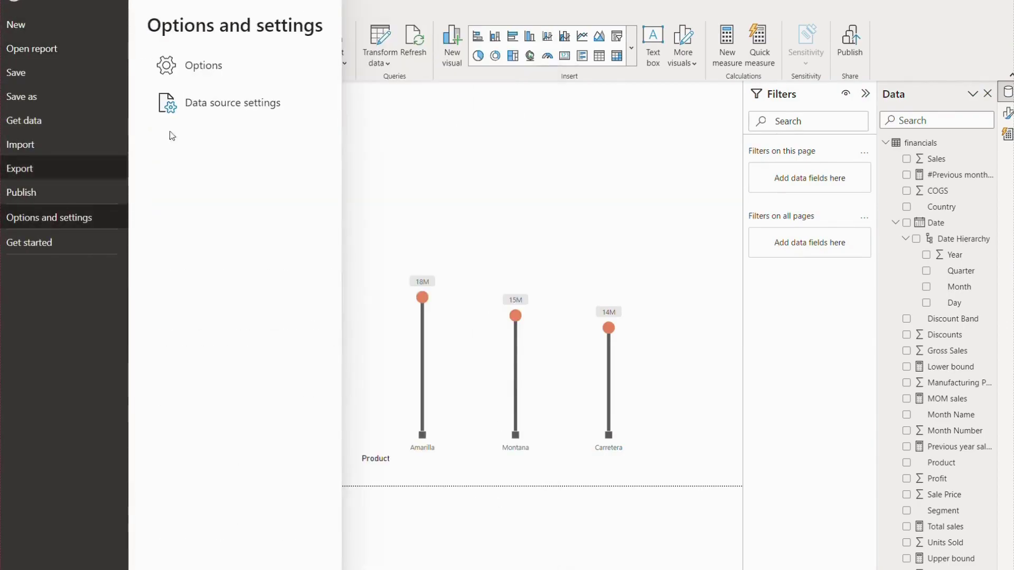
click(203, 65)
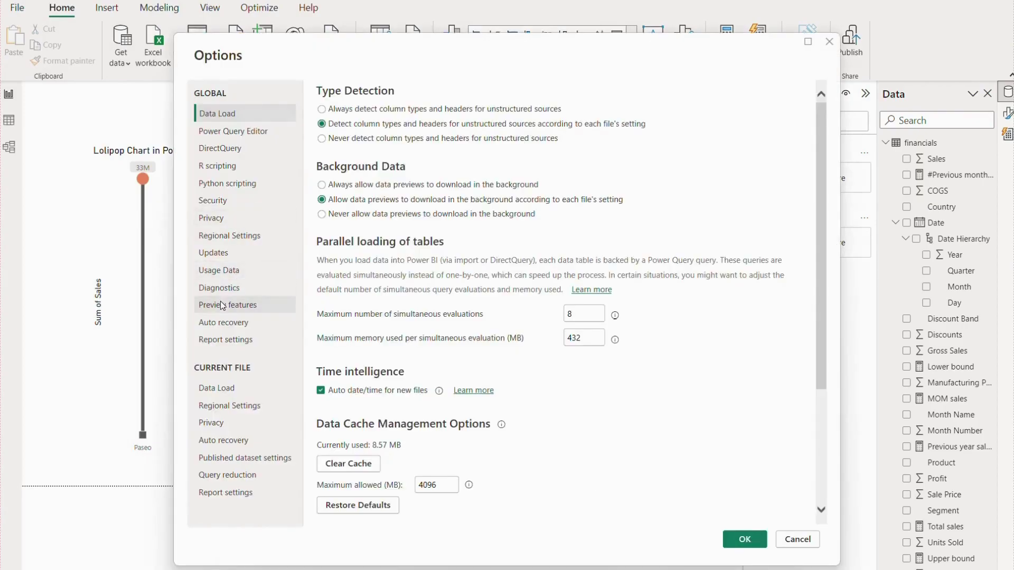
click(221, 307)
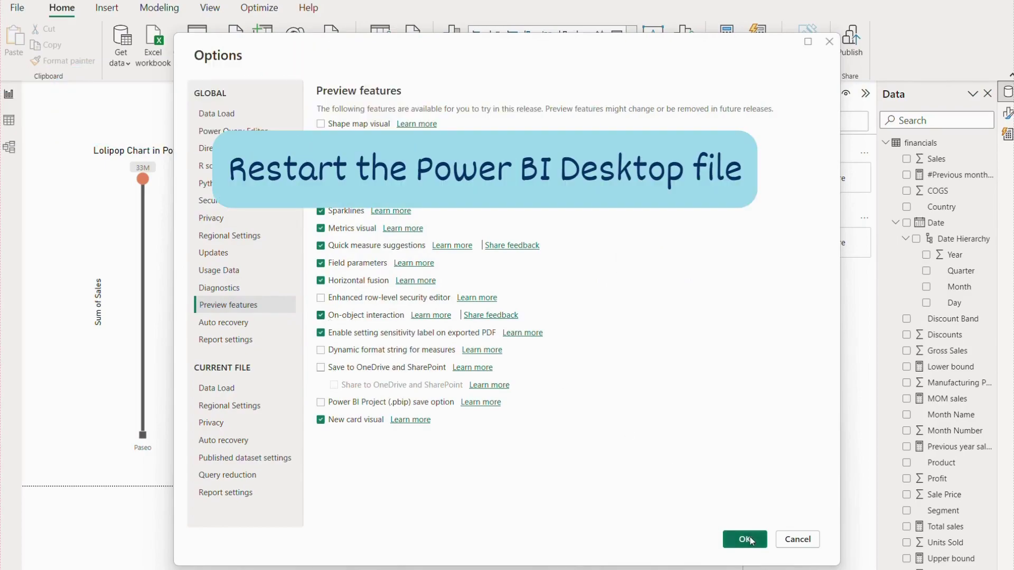
click(753, 539)
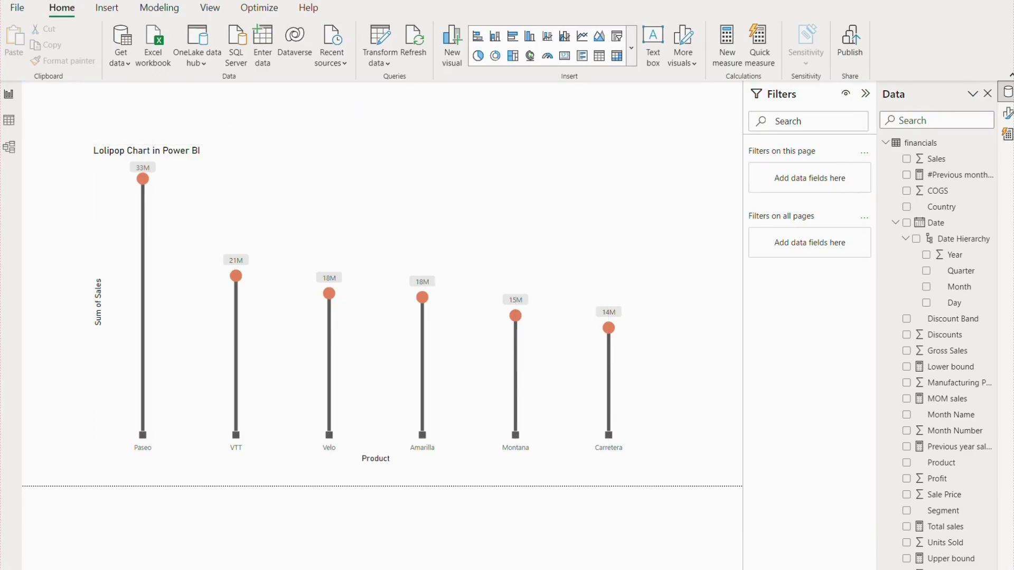
Step: Delete the old lollipop chart and insert a blank line chart enlarged across the page
key(Delete)
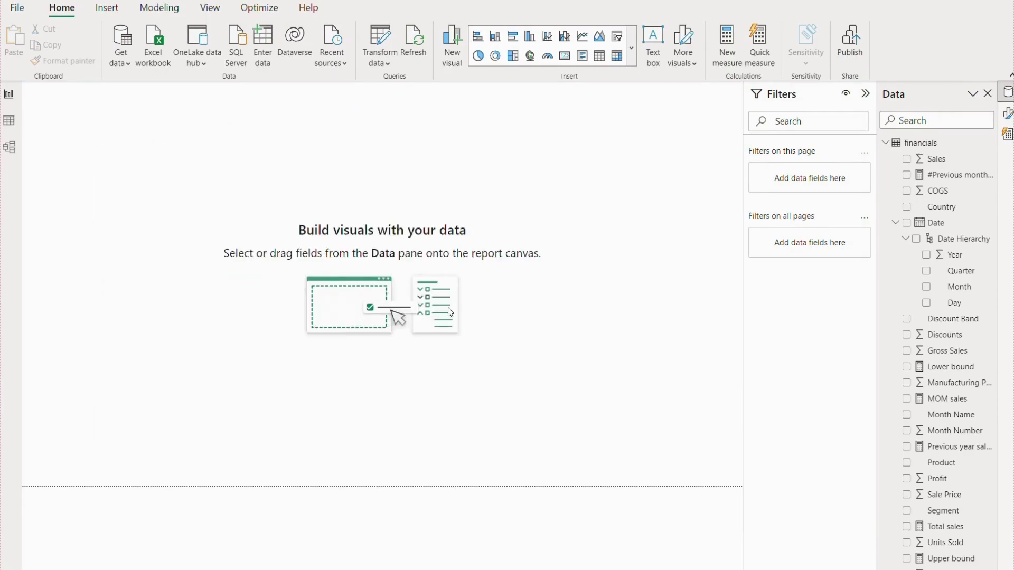
click(582, 36)
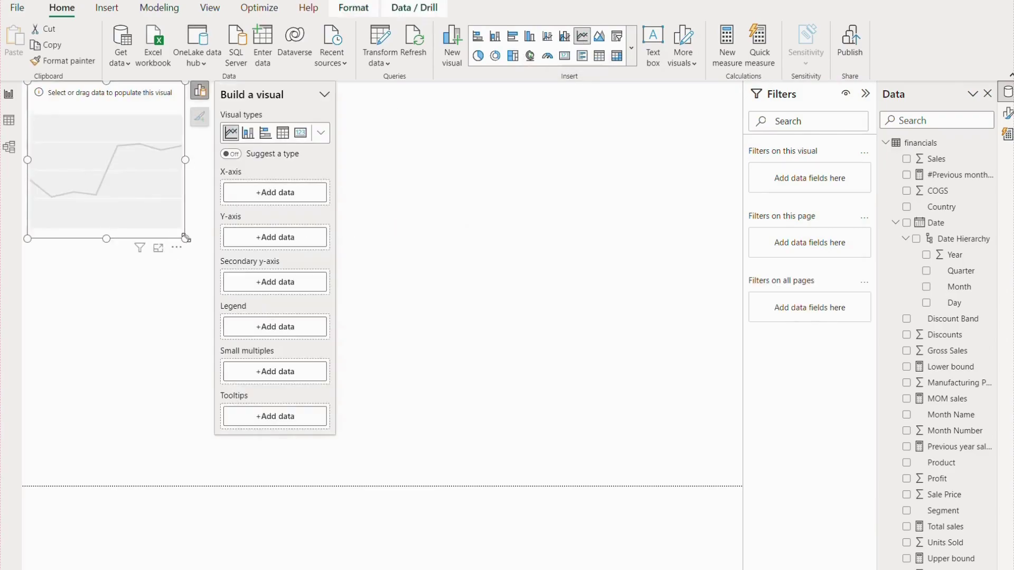
drag(186, 238, 718, 475)
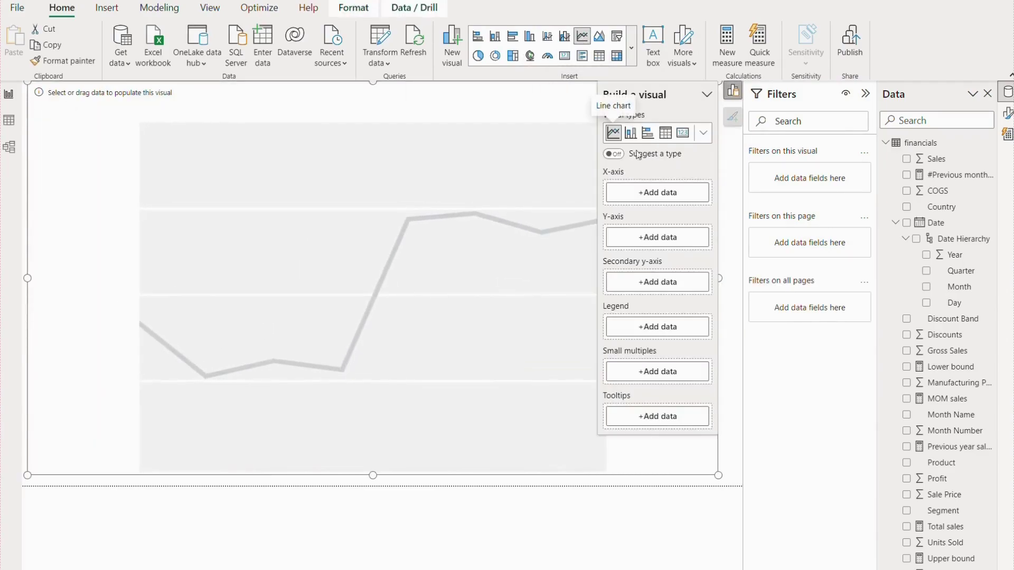
click(195, 432)
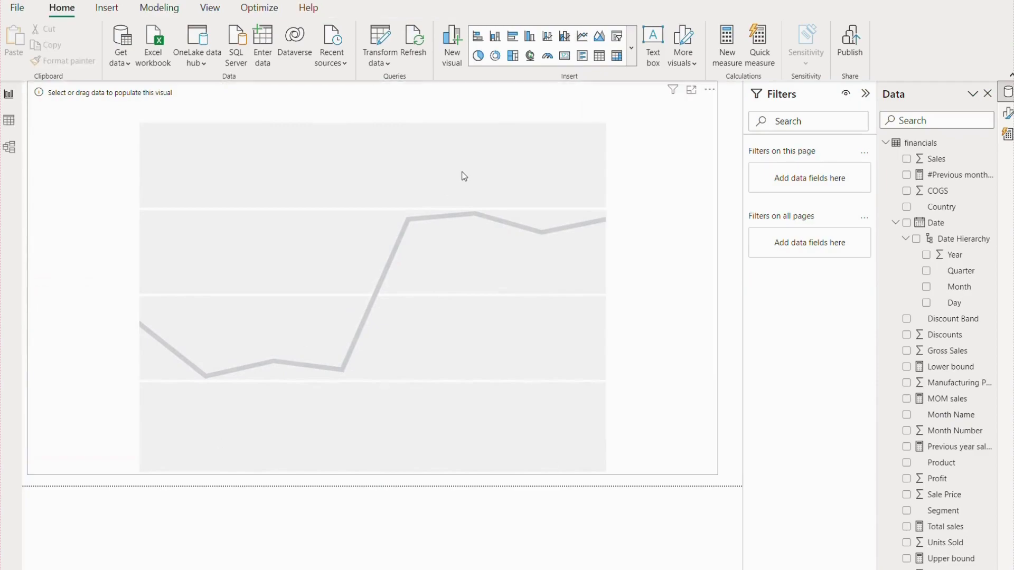
click(733, 92)
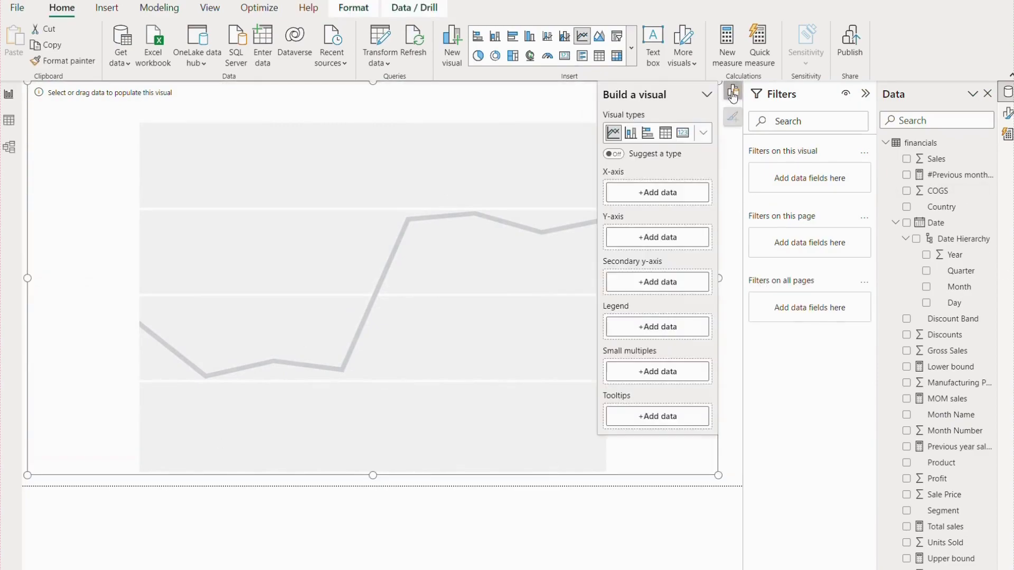
Step: Put Product on the X-axis and Sum of Sales on the Y-axis, then adjust the chart size
click(657, 192)
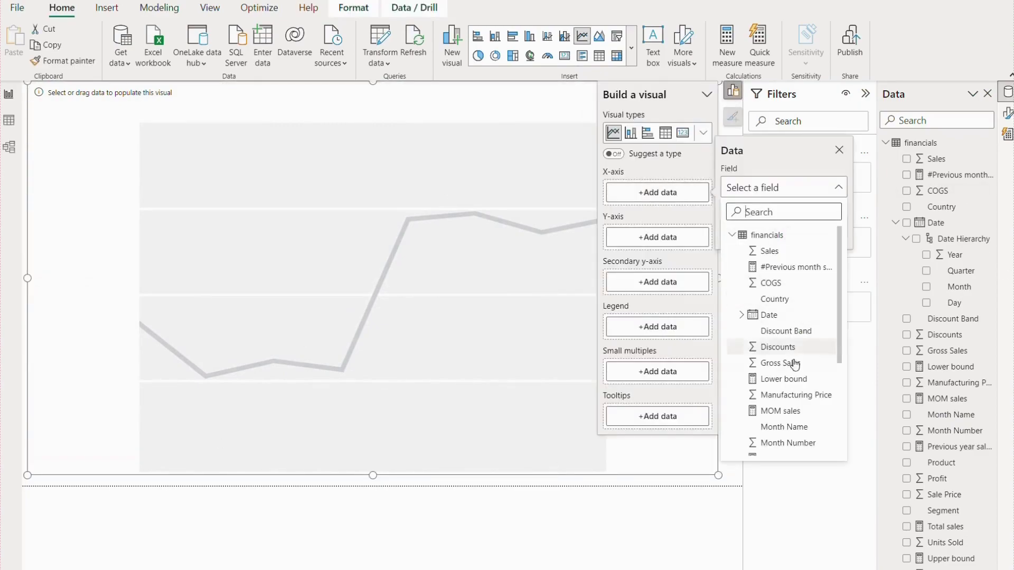
scroll(844, 366, down, 2)
scroll(844, 367, down, 2)
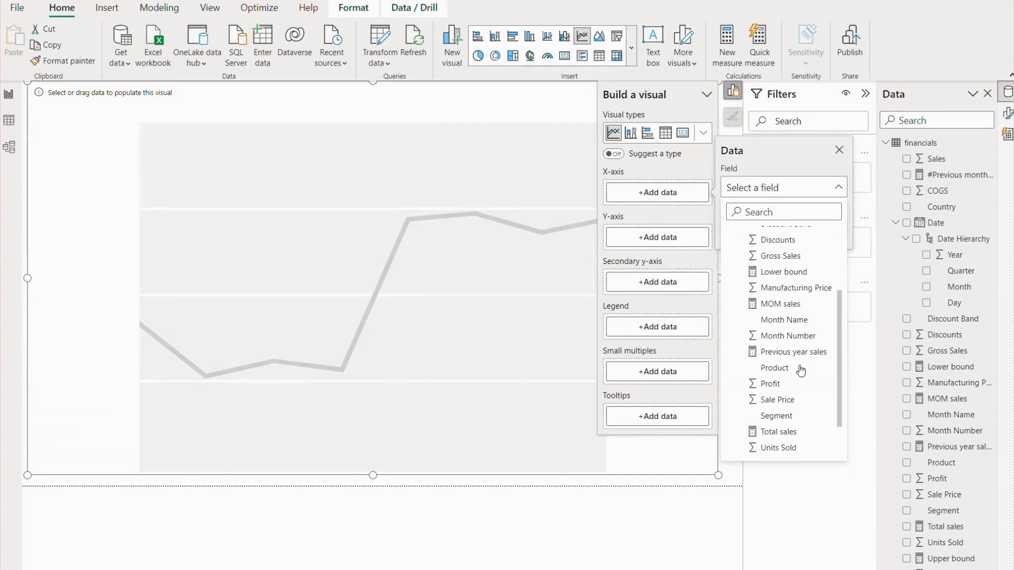
click(776, 371)
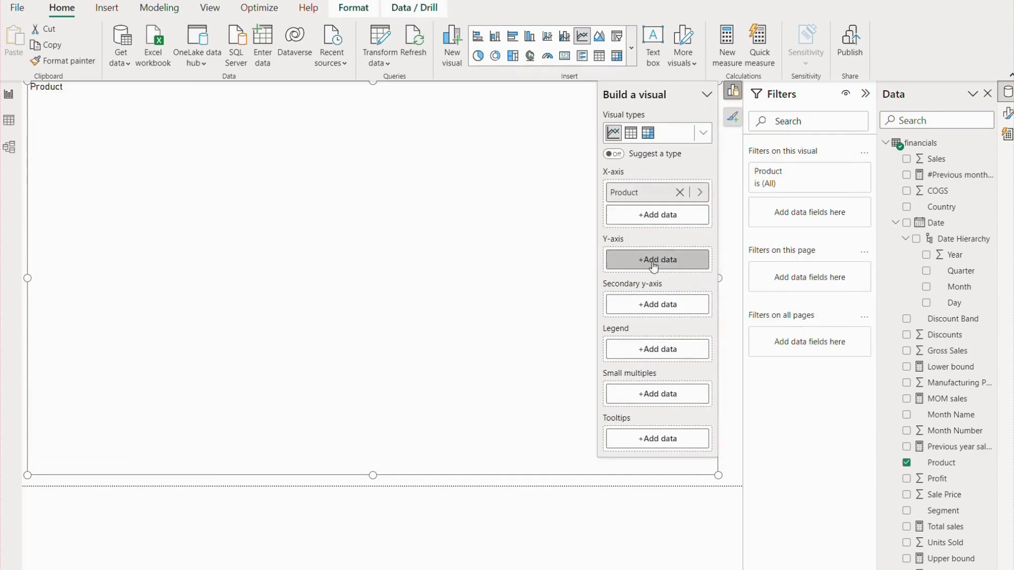
click(657, 260)
click(780, 322)
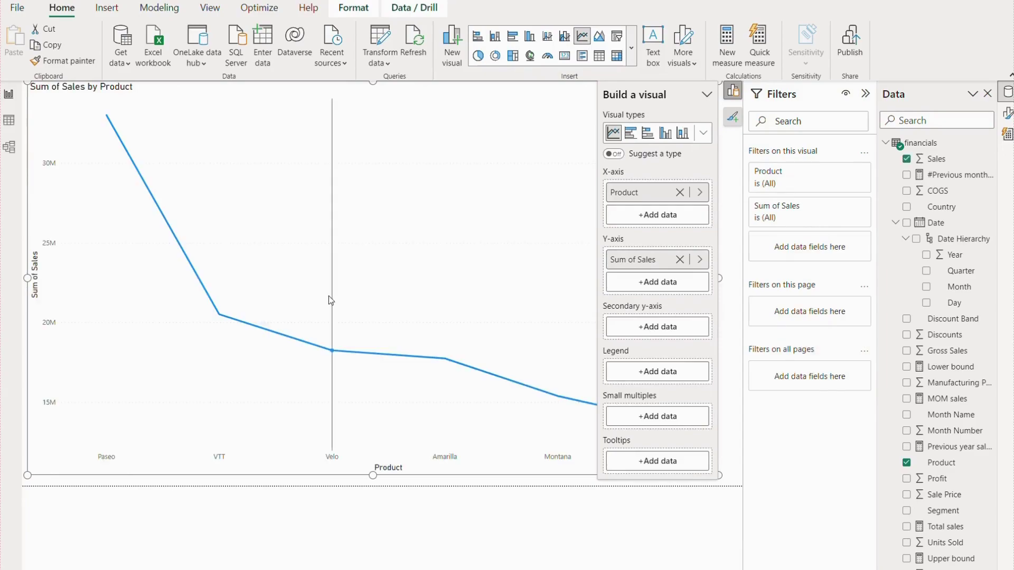
drag(42, 97, 53, 122)
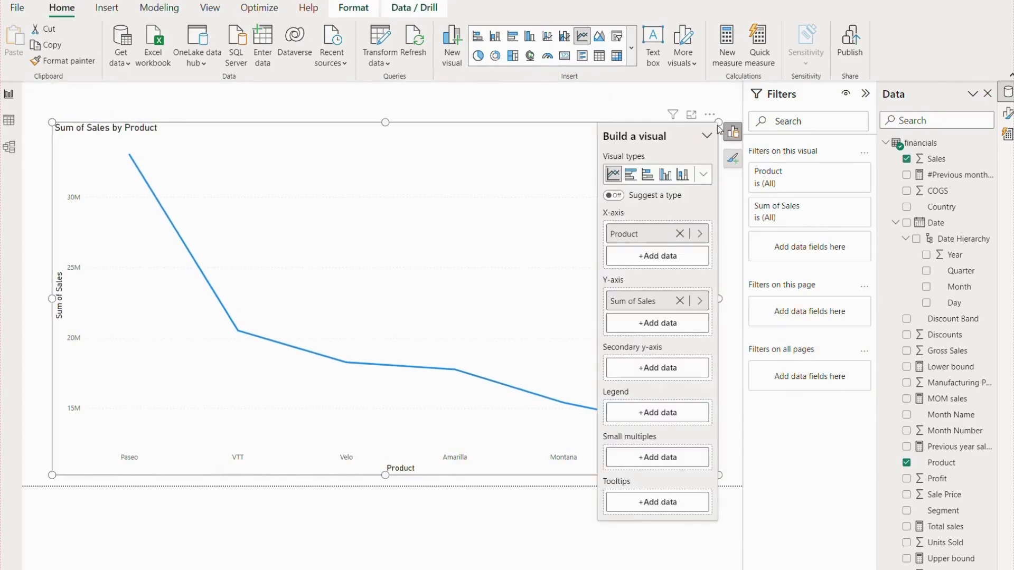
drag(719, 122, 716, 119)
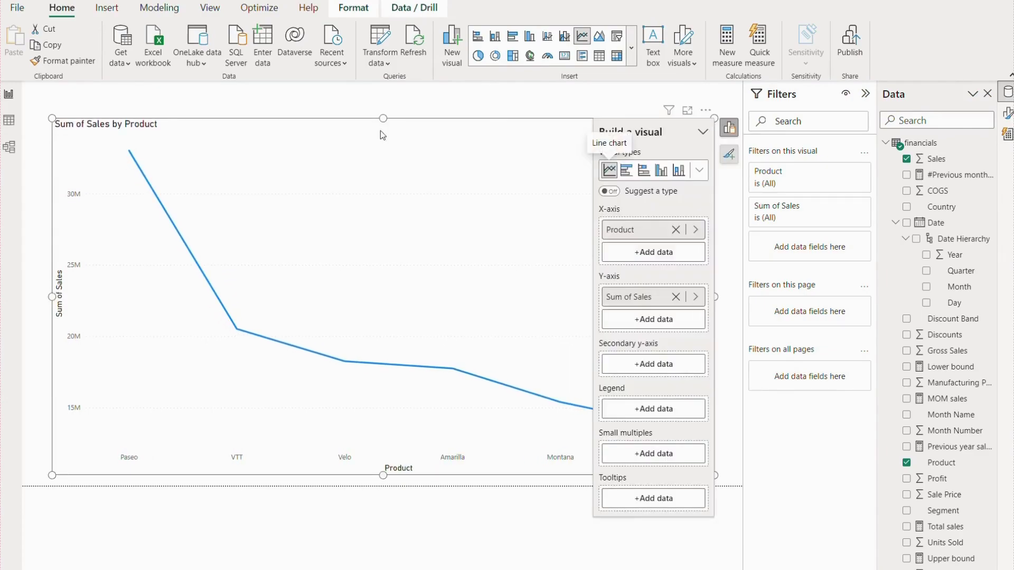
click(408, 103)
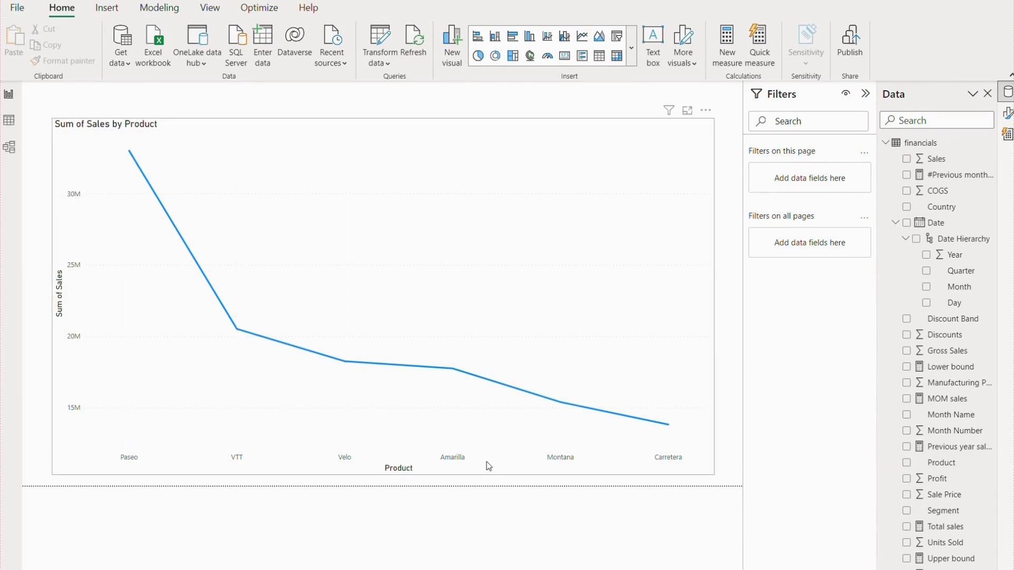
Step: Assign the Upper bound and Lower bound fields as the line chart's error bar bounds
click(682, 125)
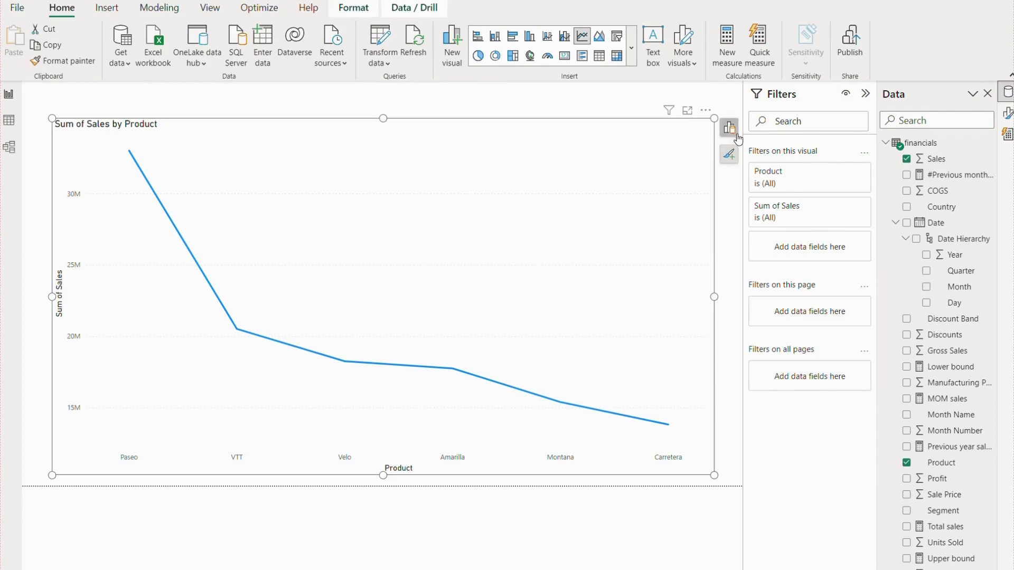
click(1009, 115)
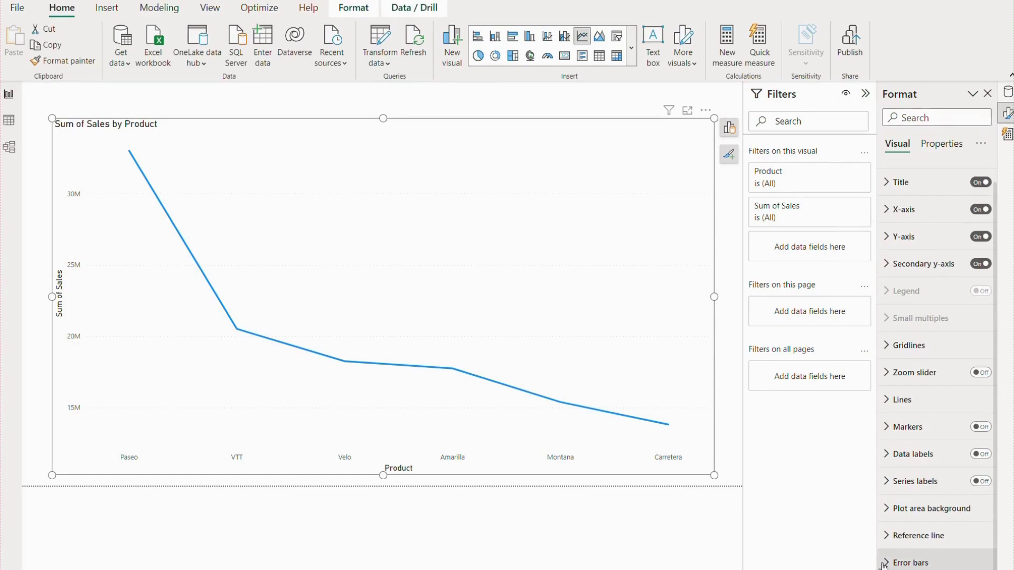
click(885, 561)
drag(996, 362, 1012, 505)
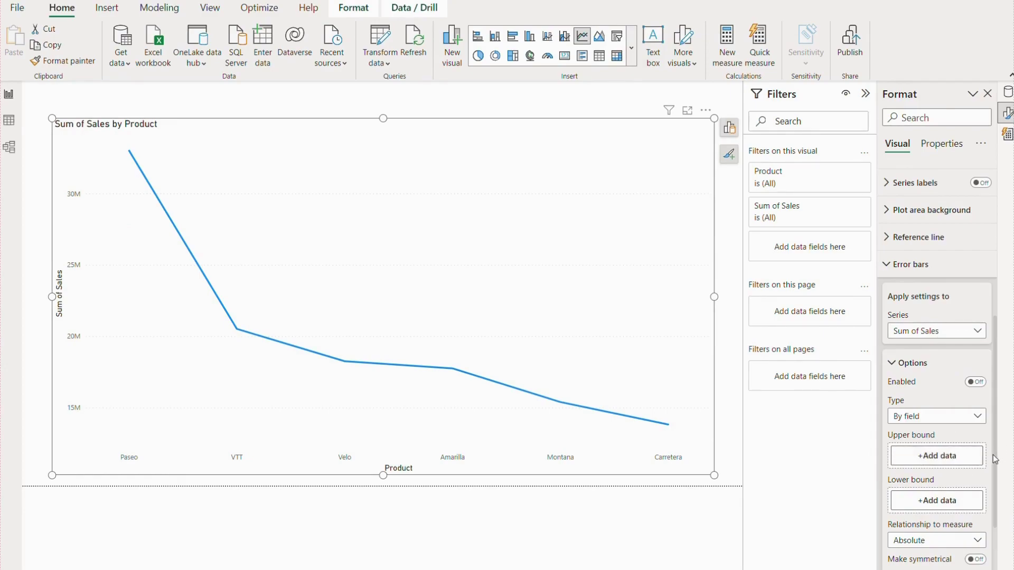
drag(995, 459, 997, 490)
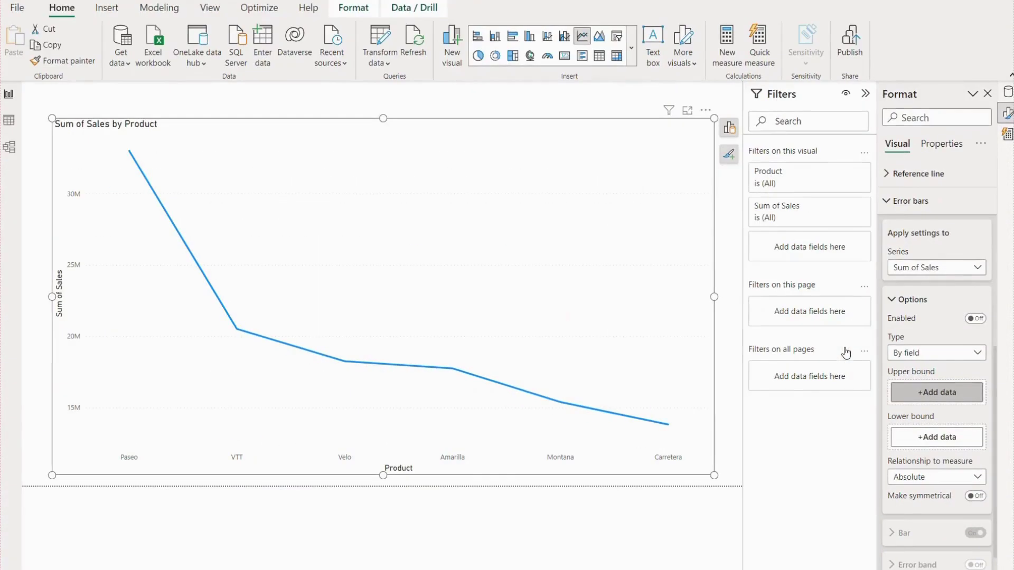
click(913, 396)
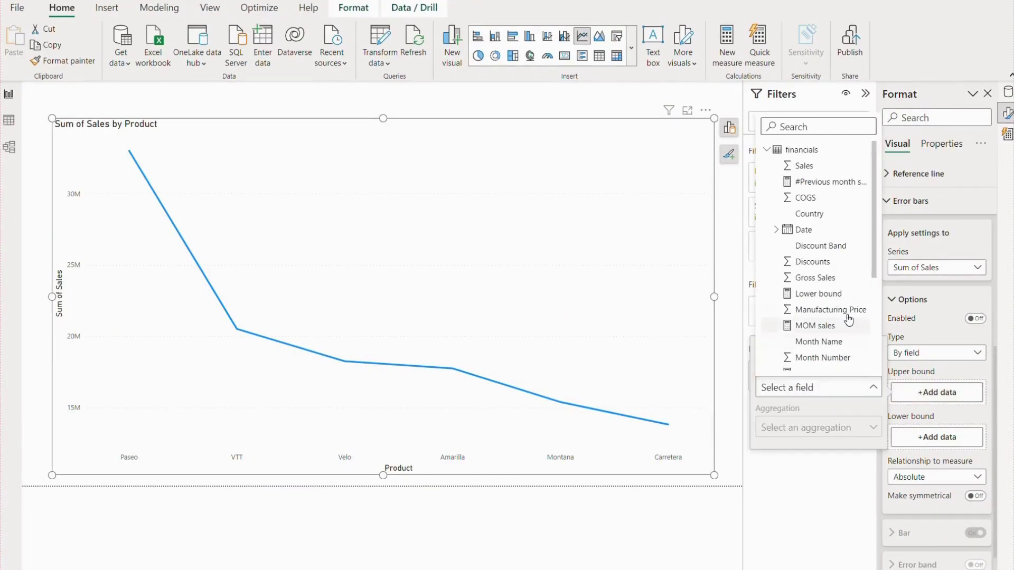
scroll(792, 323, down, 5)
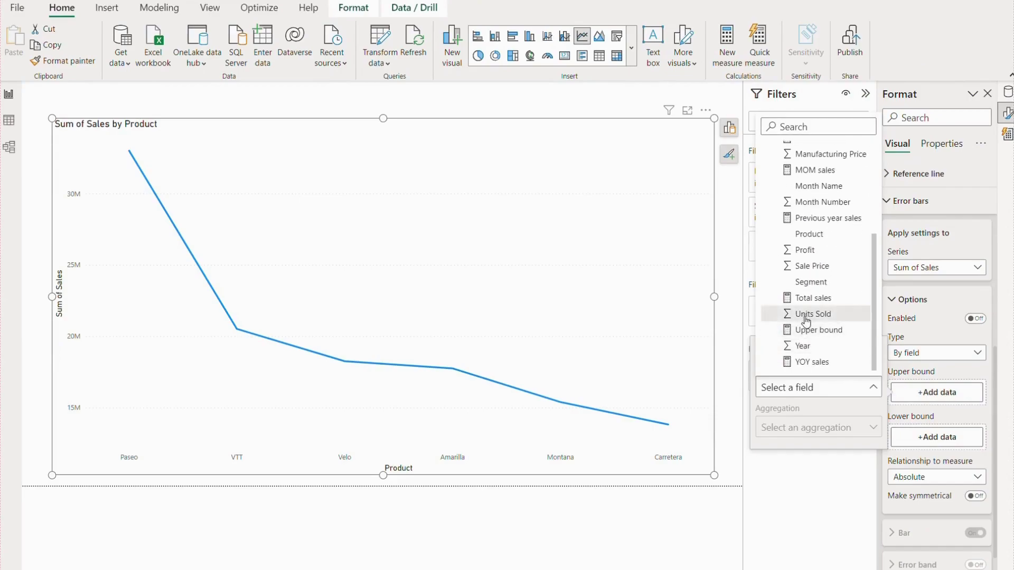
click(799, 330)
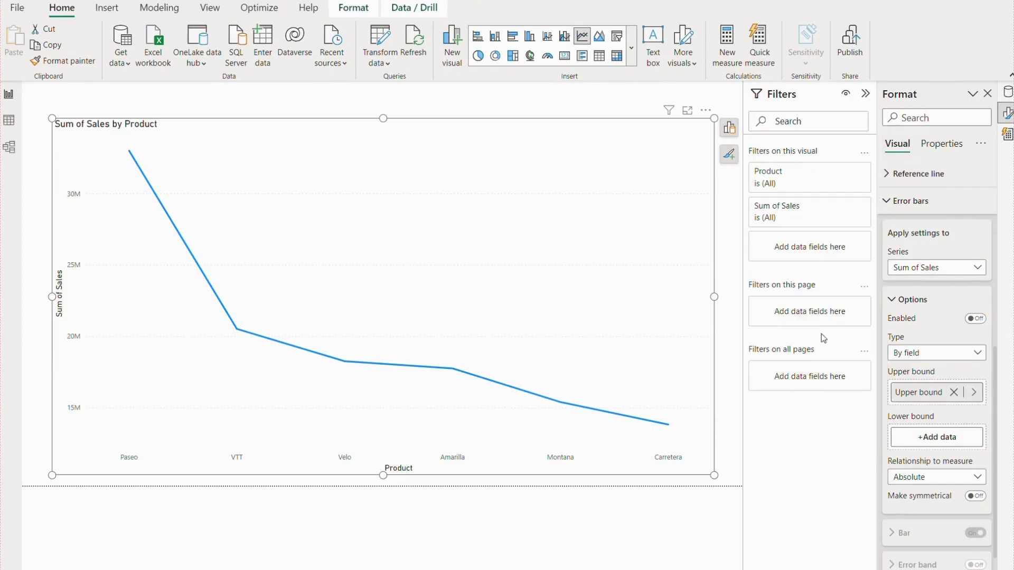
click(961, 443)
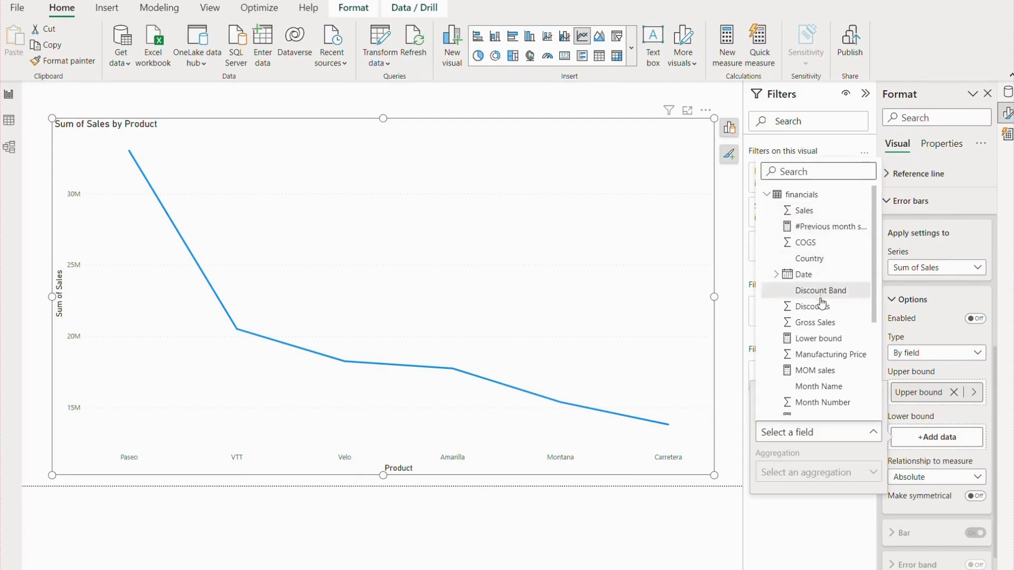
click(814, 340)
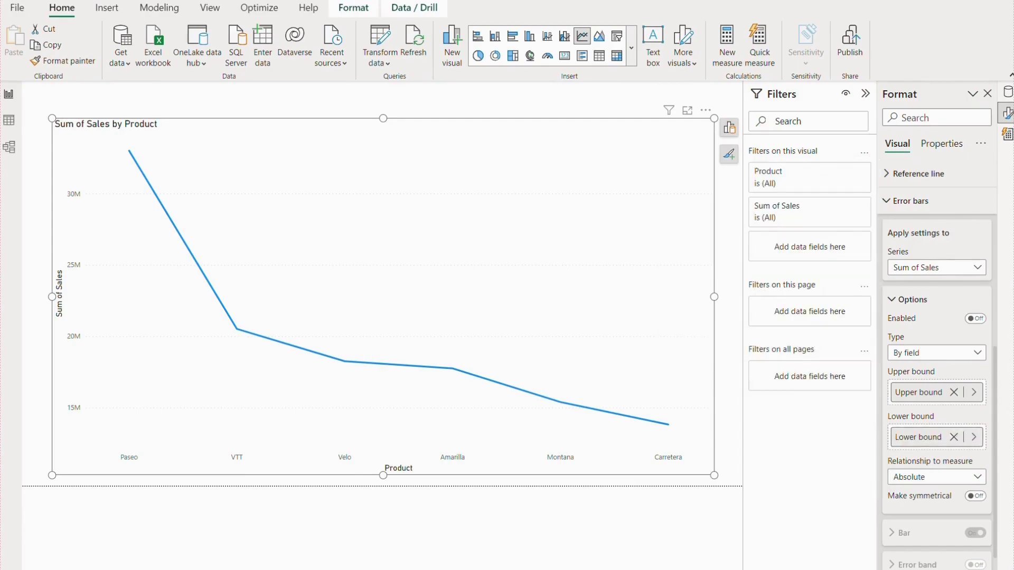
click(1008, 95)
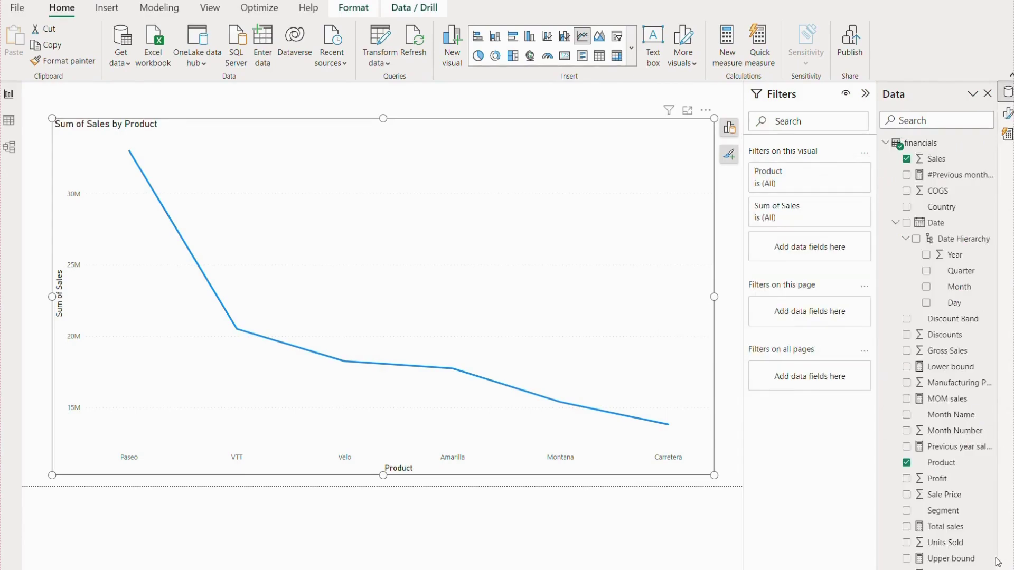
double_click(939, 559)
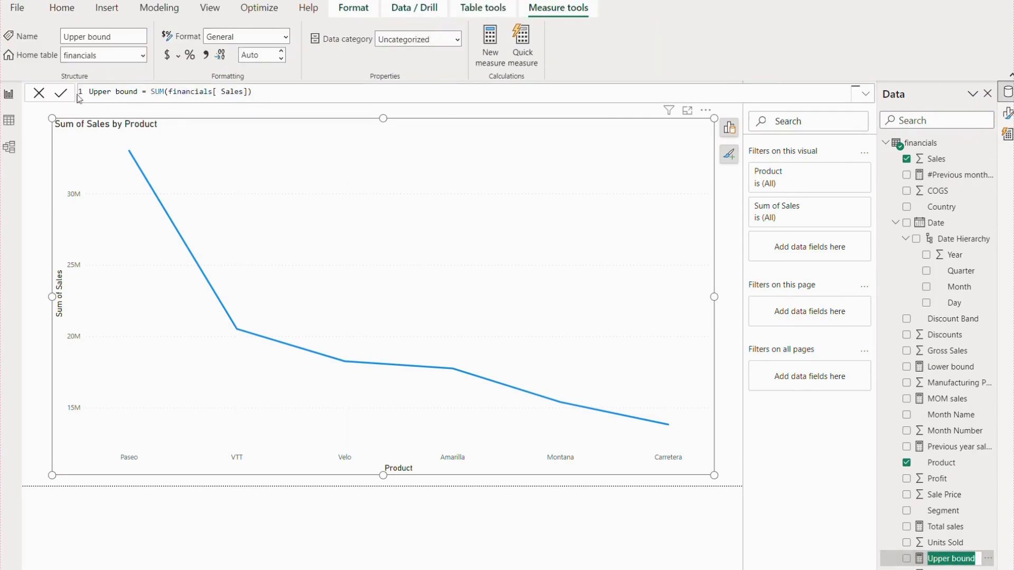
click(45, 104)
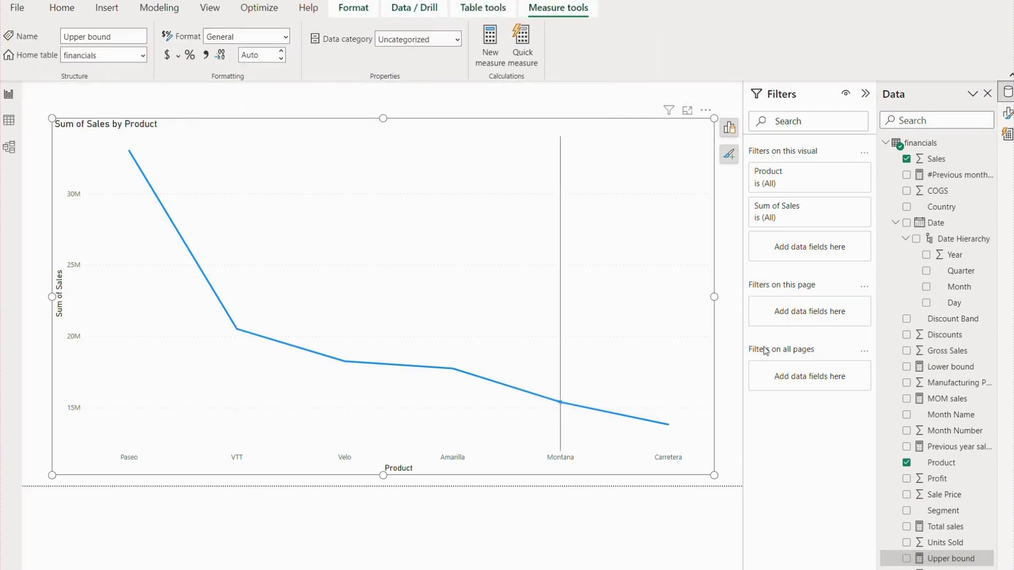
double_click(951, 371)
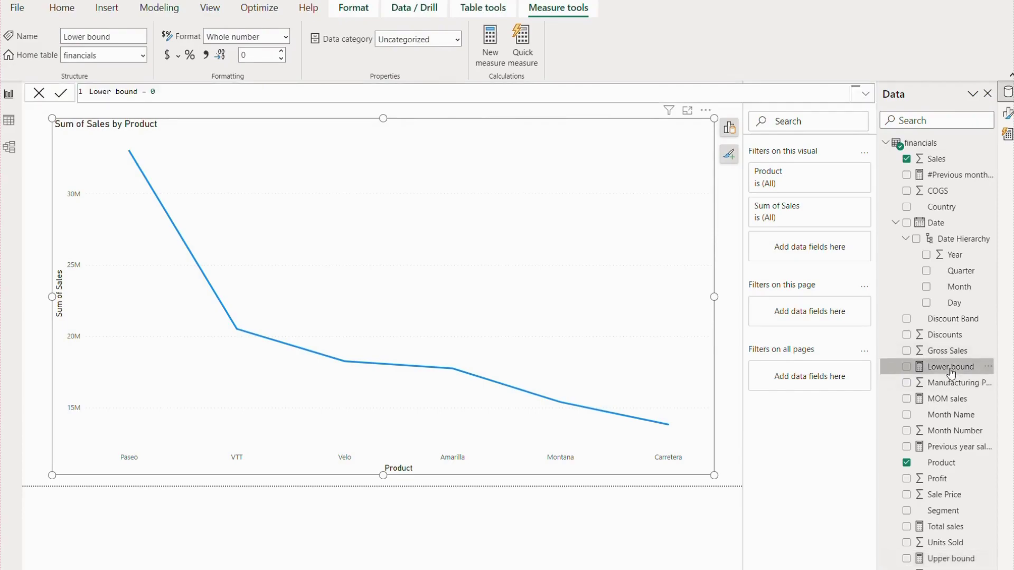
click(34, 100)
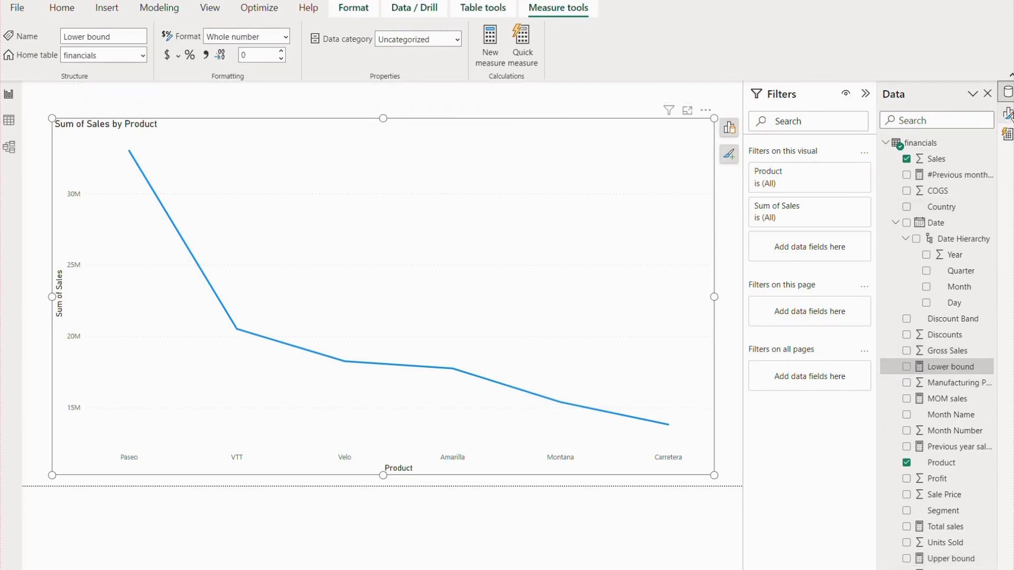
click(1008, 112)
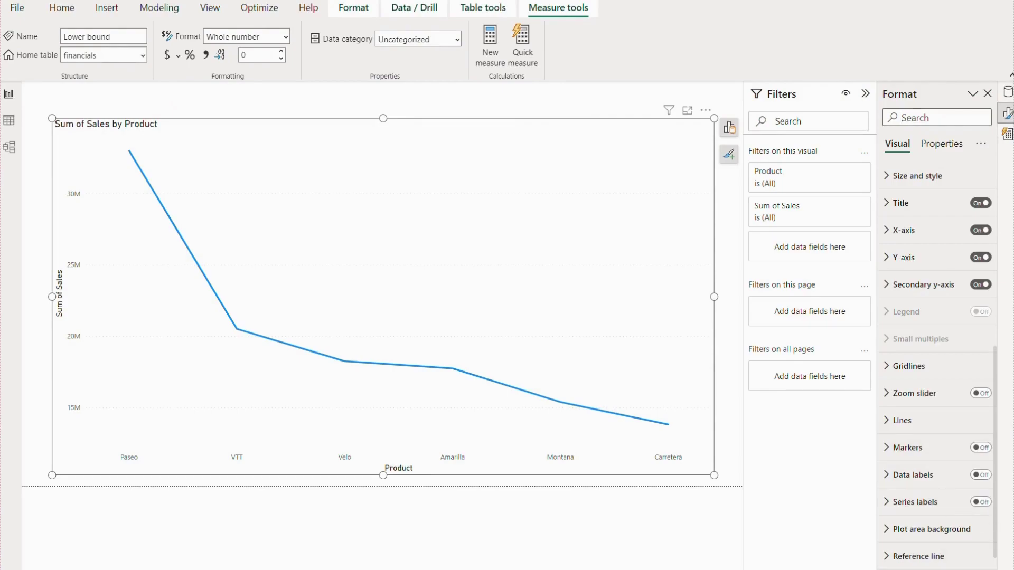
Step: Switch error bars on for Sum of Sales, by field with Upper and Lower bound
scroll(988, 561, down, 1)
click(913, 562)
scroll(945, 541, down, 1)
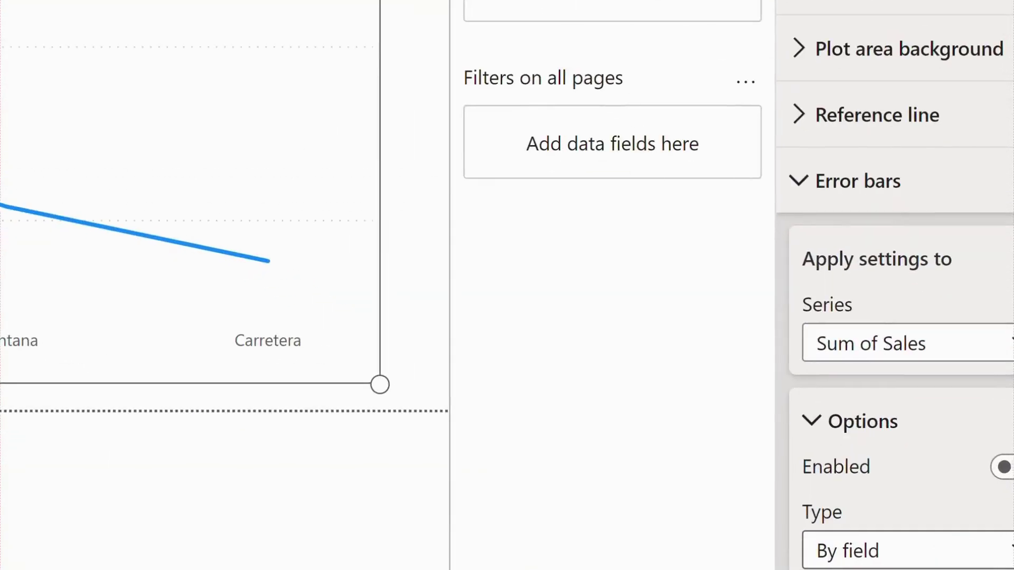
click(1006, 467)
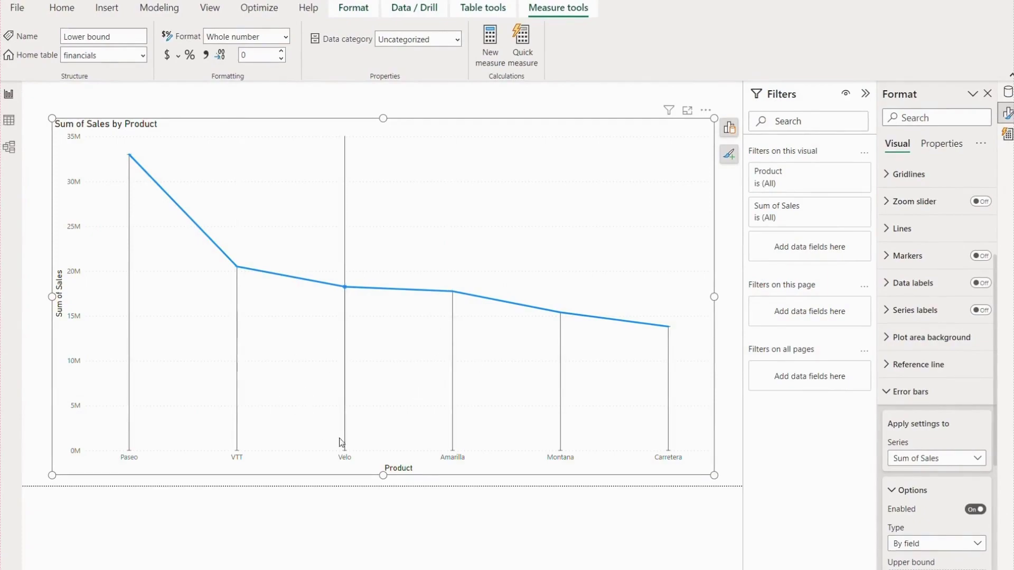
mouse_move(465, 397)
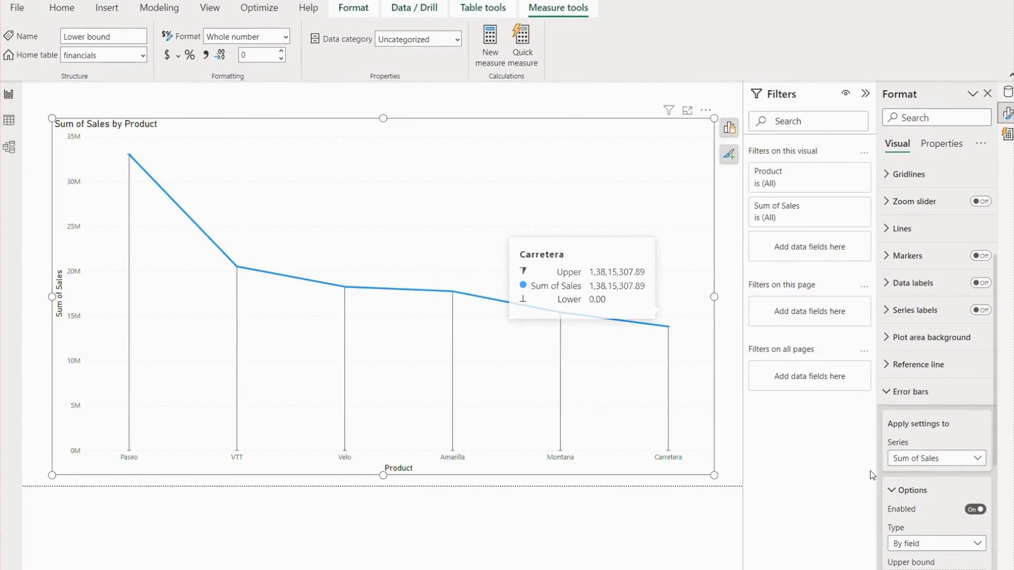
drag(996, 421, 1008, 557)
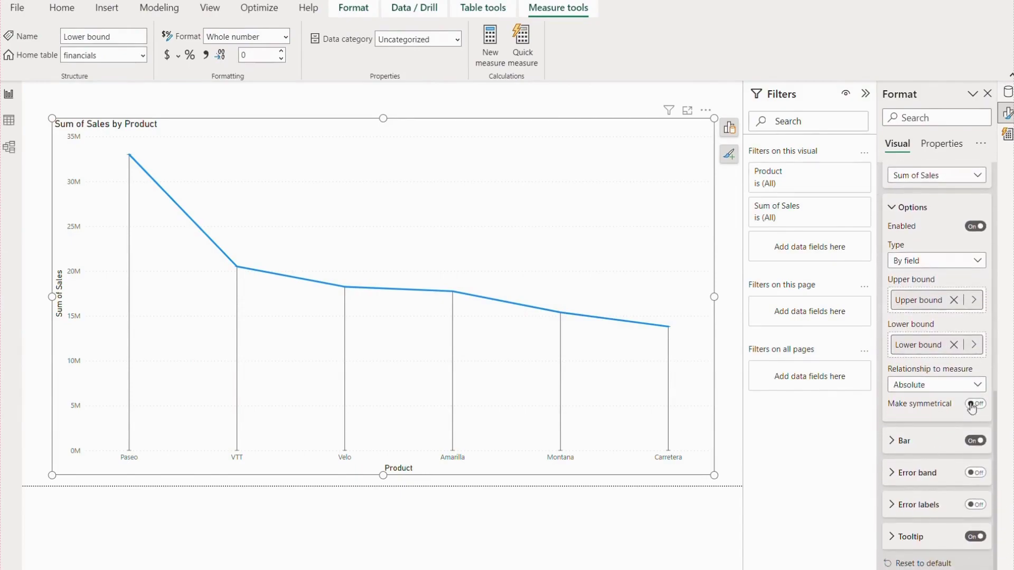
click(903, 445)
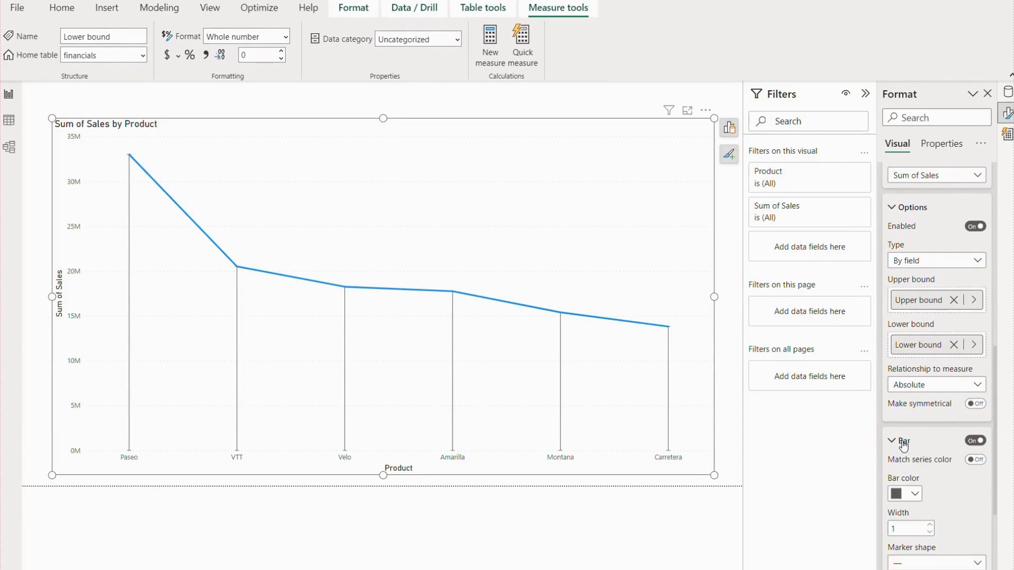
scroll(977, 301, up, 5)
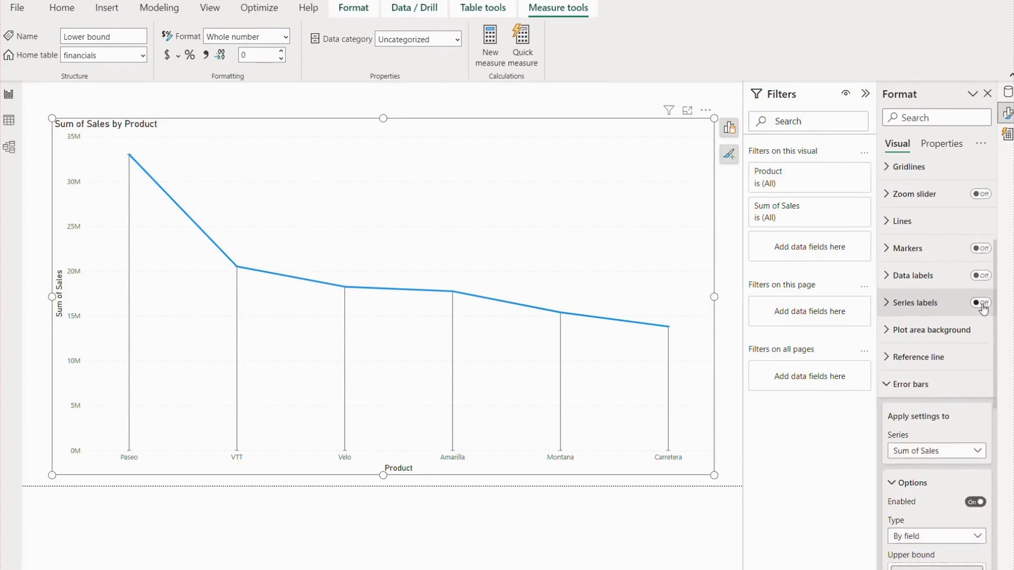
Step: Turn on markers and enlarge them to 17 px, keeping the circle shape
click(885, 272)
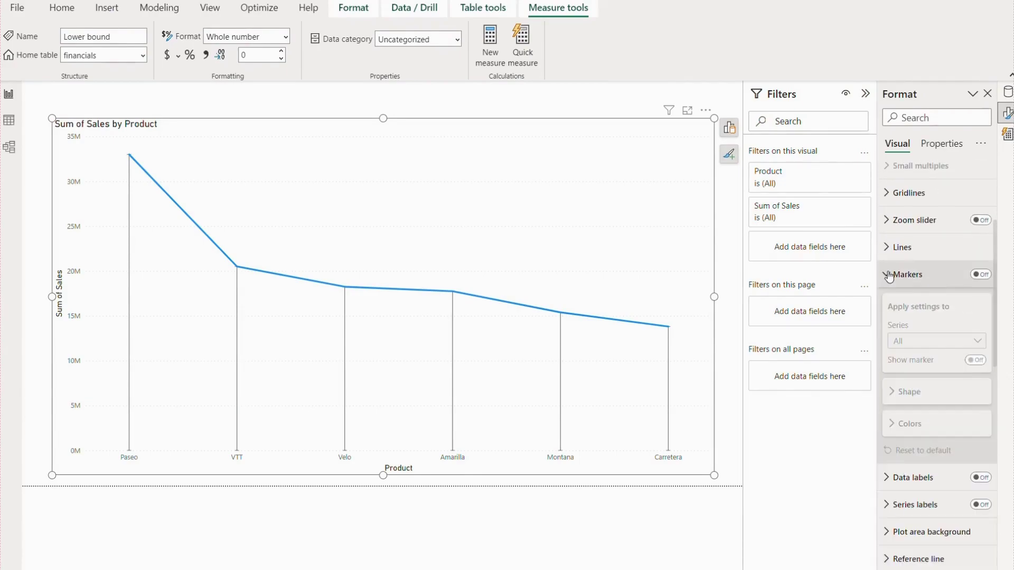
click(982, 275)
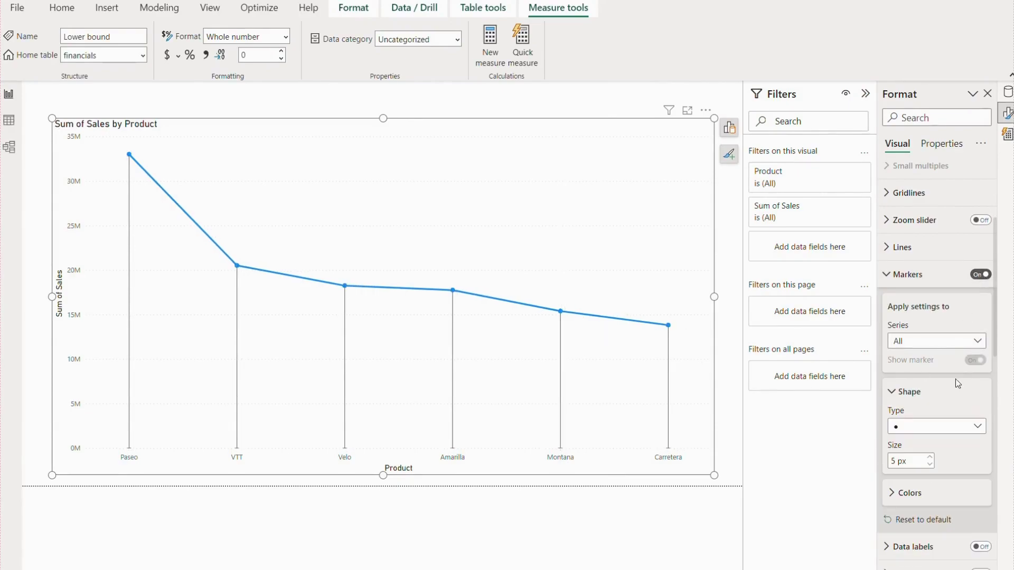
click(931, 458)
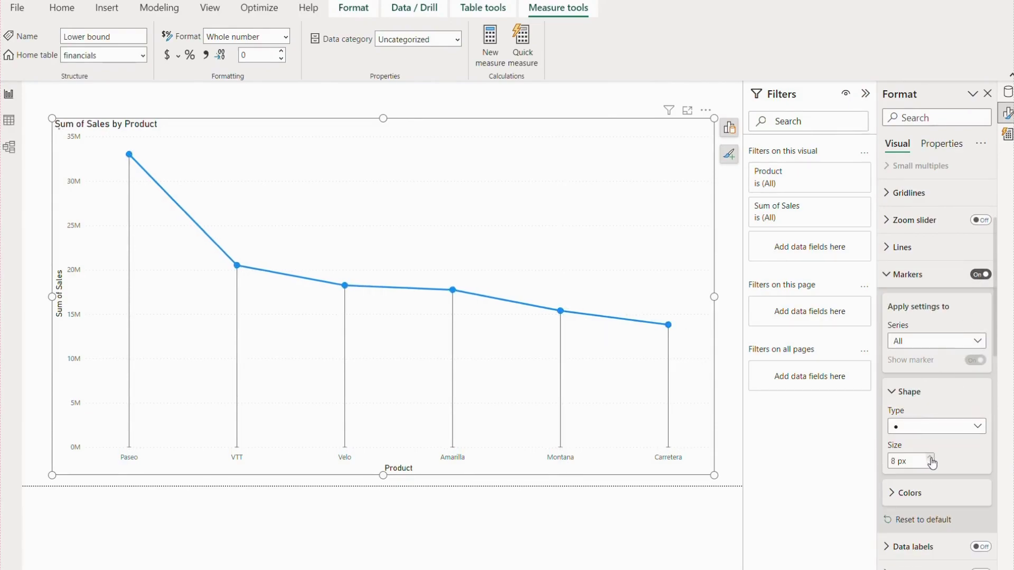
click(931, 458)
click(931, 458)
click(931, 458)
click(931, 458)
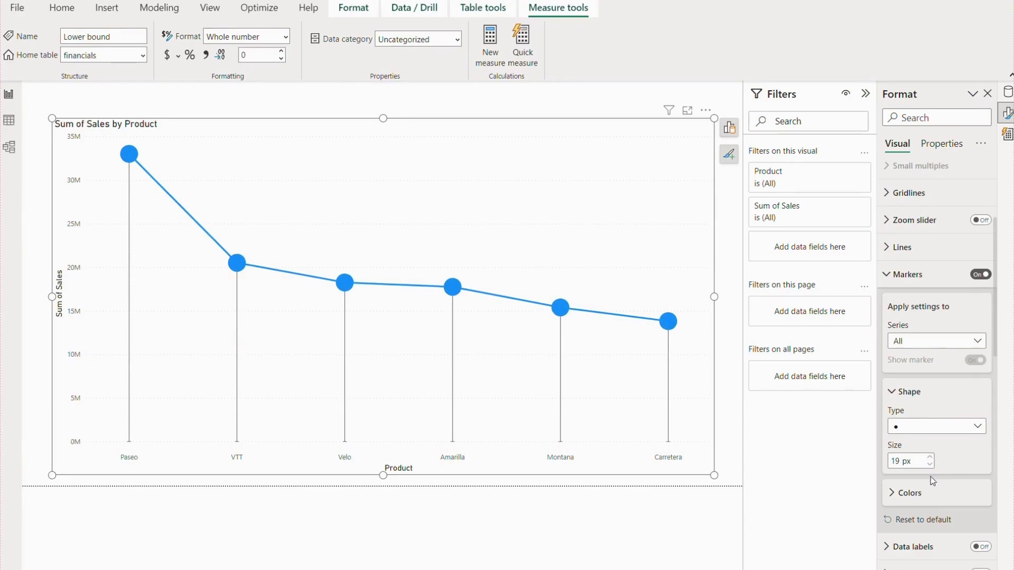
click(933, 426)
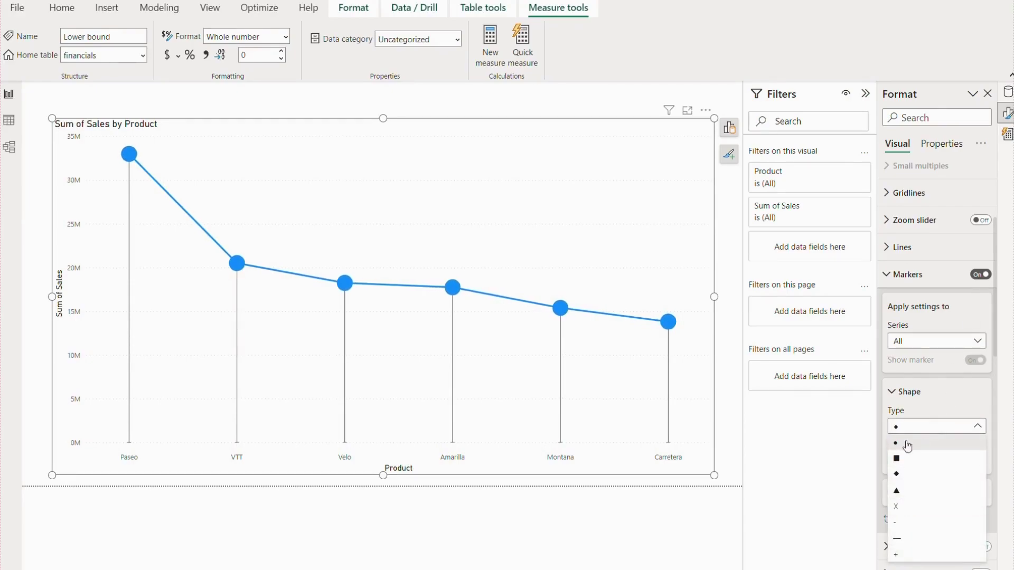
click(959, 403)
Step: Set the default marker colour to orange
click(921, 498)
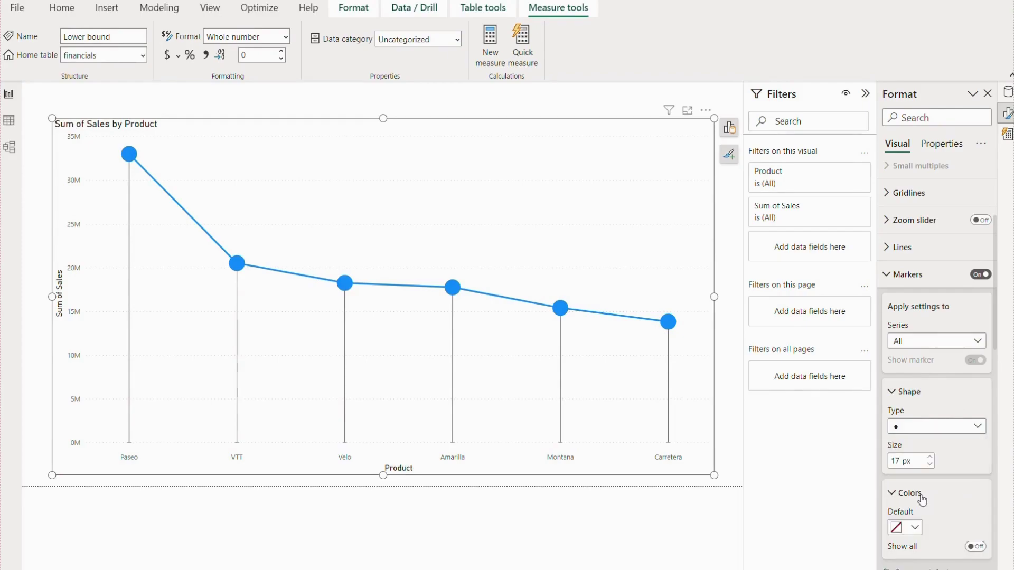
scroll(987, 317, down, 7)
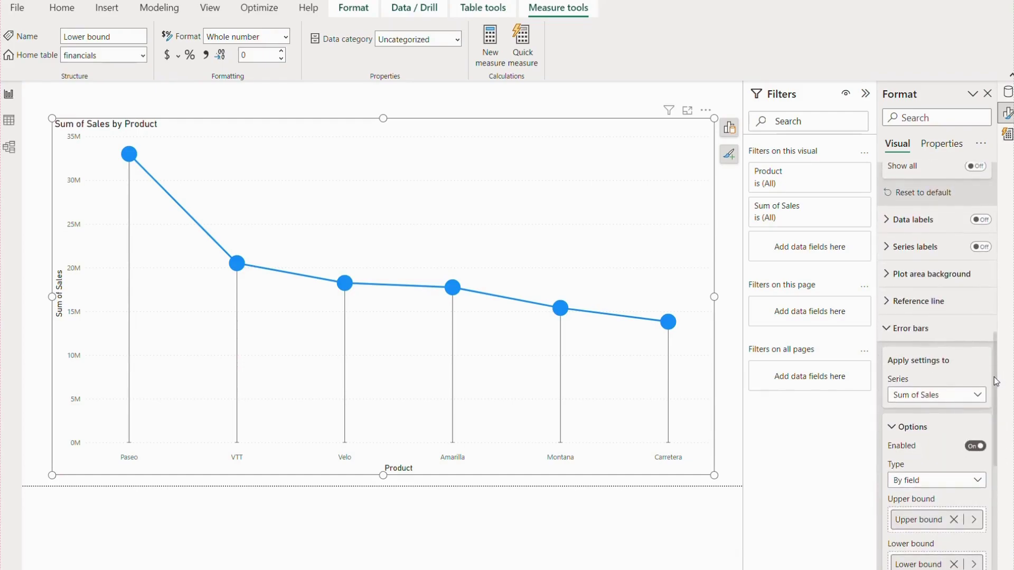
drag(996, 381, 1002, 341)
click(912, 281)
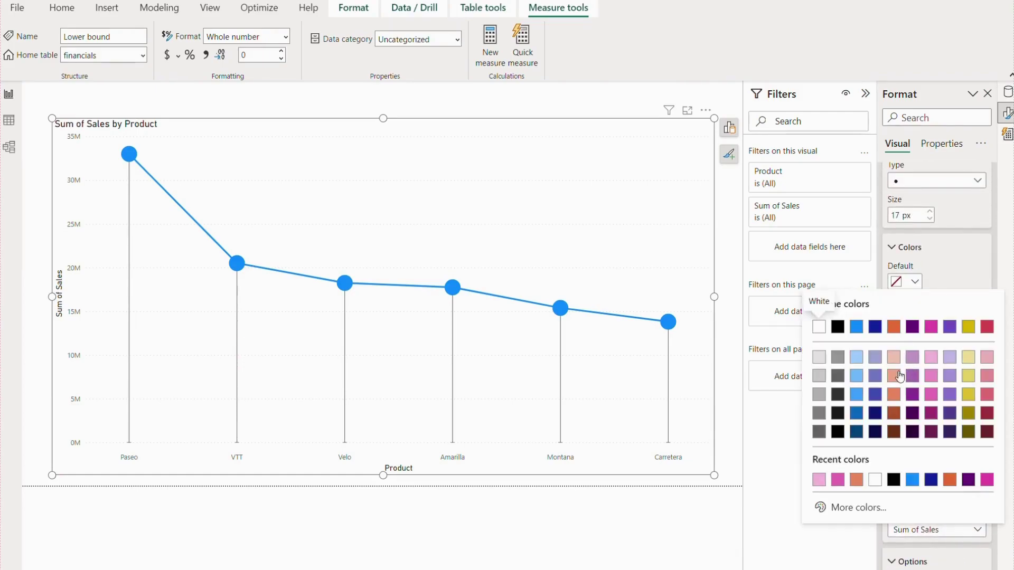
click(893, 396)
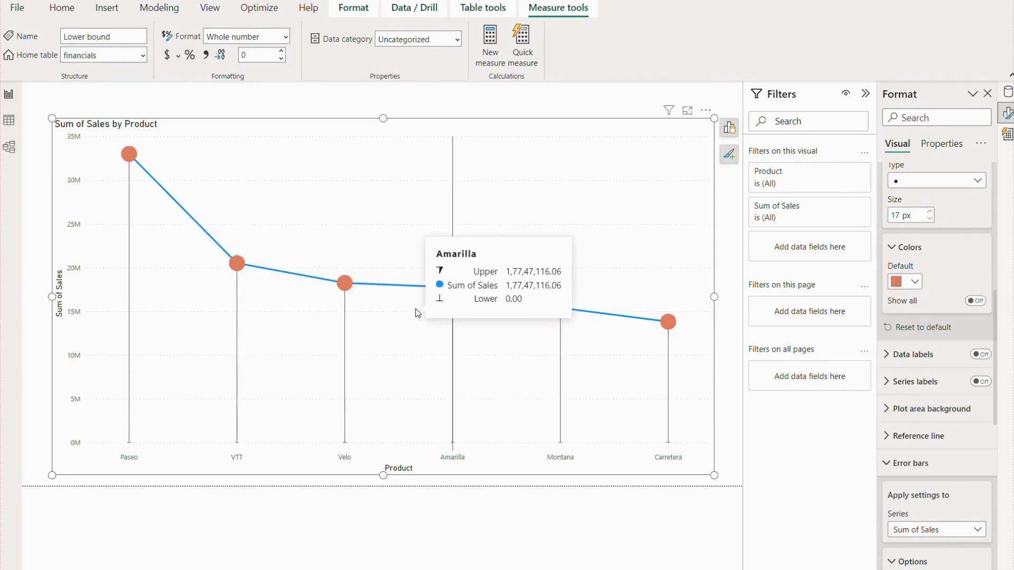
scroll(998, 385, up, 6)
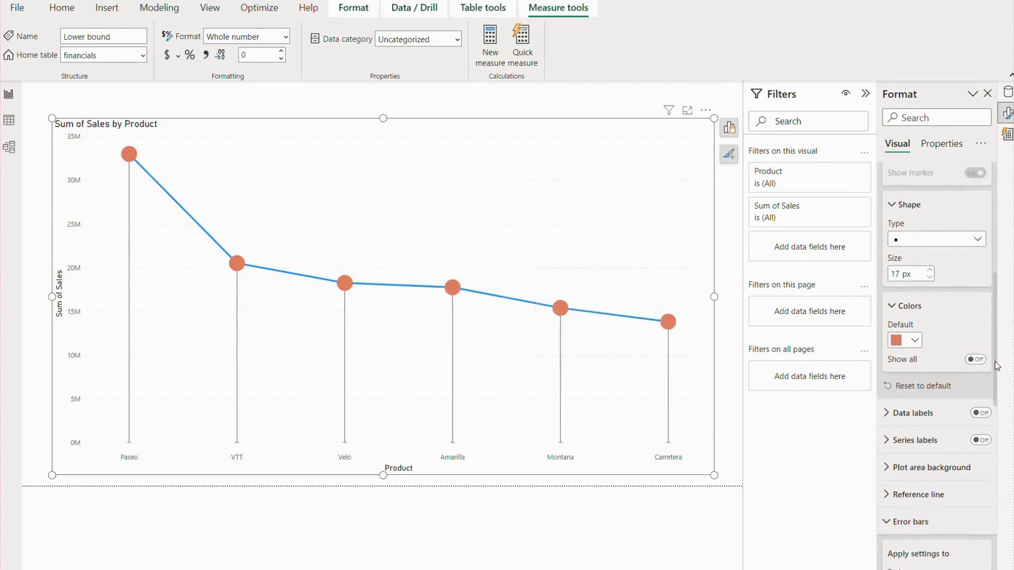
Step: Reduce the connecting line's stroke width to 0 px to hide it
click(890, 317)
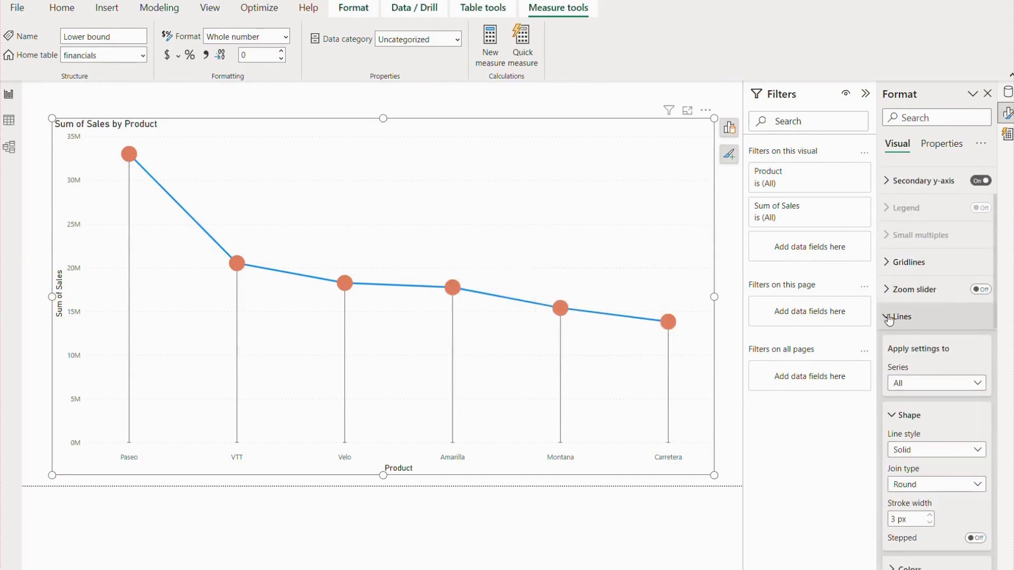
click(930, 523)
click(931, 523)
click(930, 523)
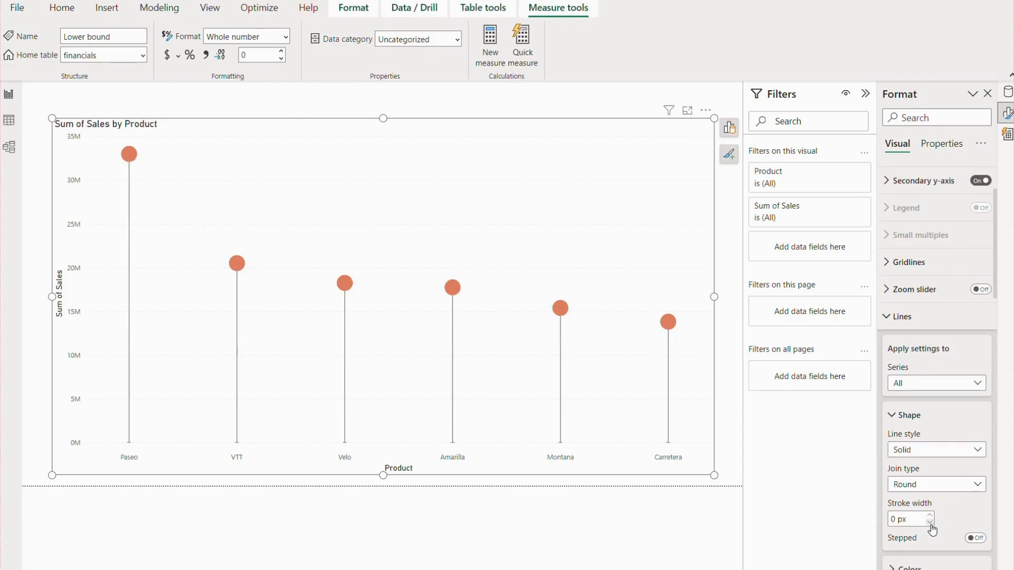
click(892, 319)
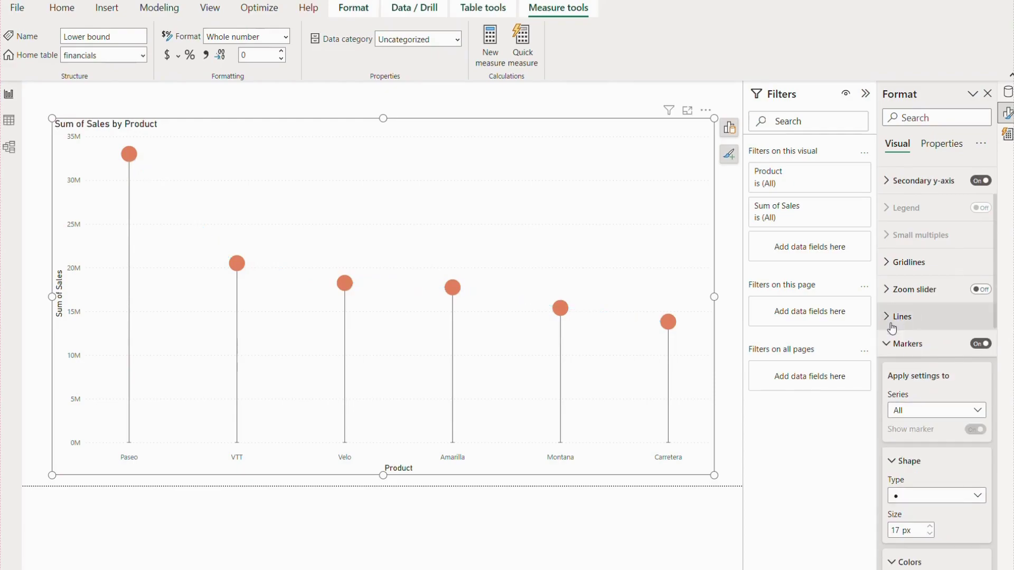
mouse_move(394, 309)
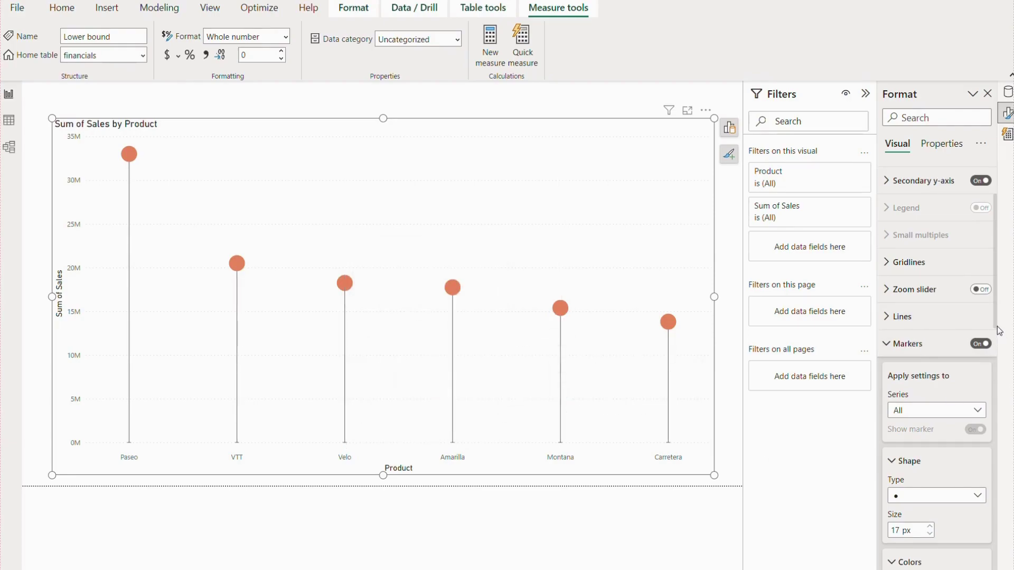
Step: Raise the error bar stem width to 7
drag(999, 330, 1009, 480)
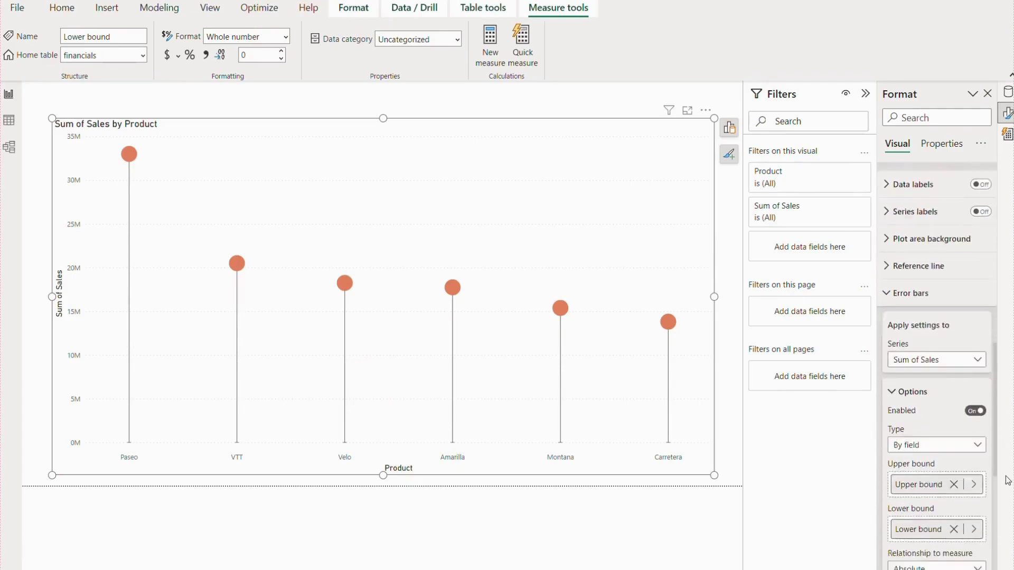
scroll(912, 353, down, 5)
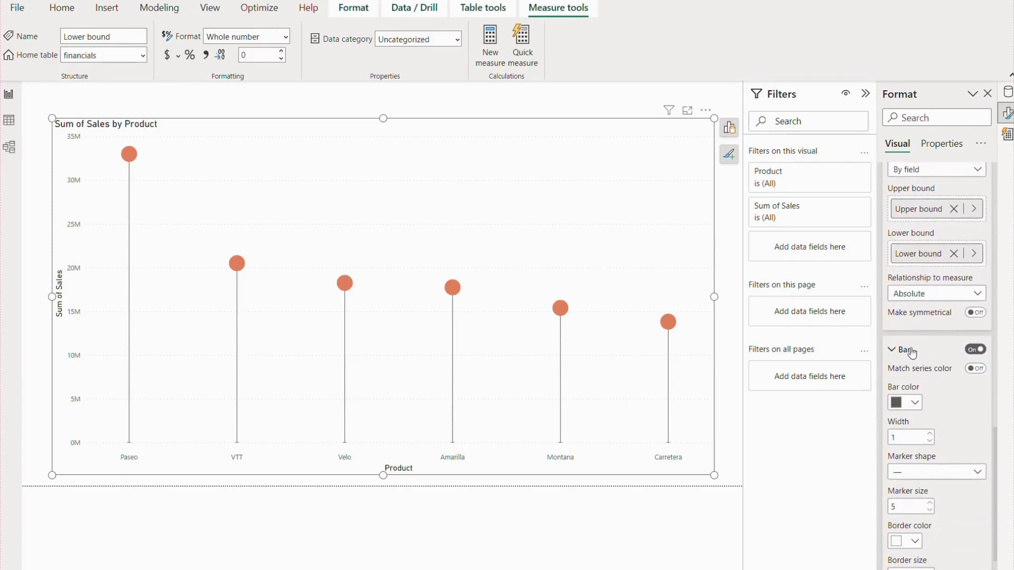
click(931, 435)
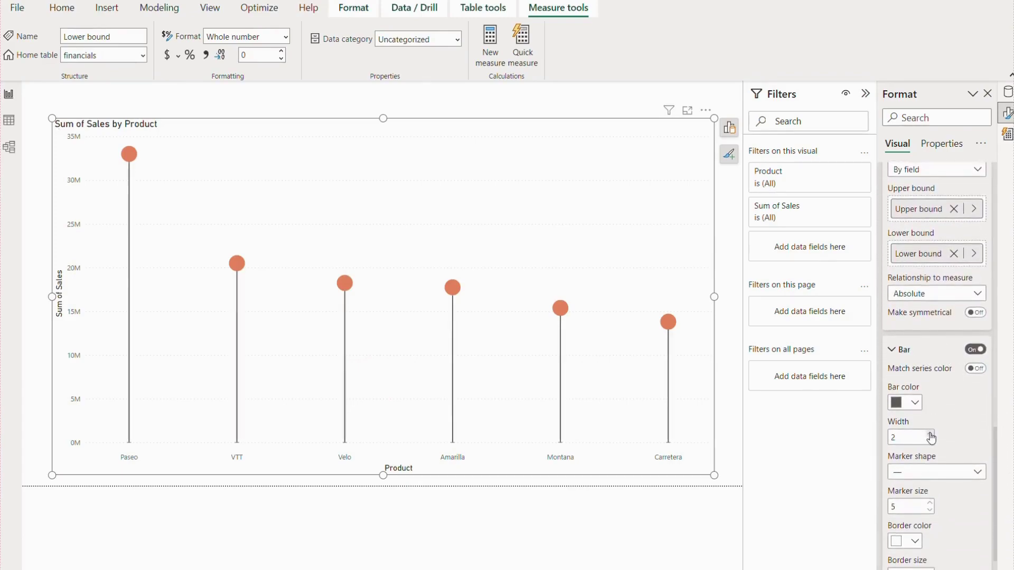
click(930, 434)
click(931, 435)
click(930, 434)
click(931, 435)
click(931, 434)
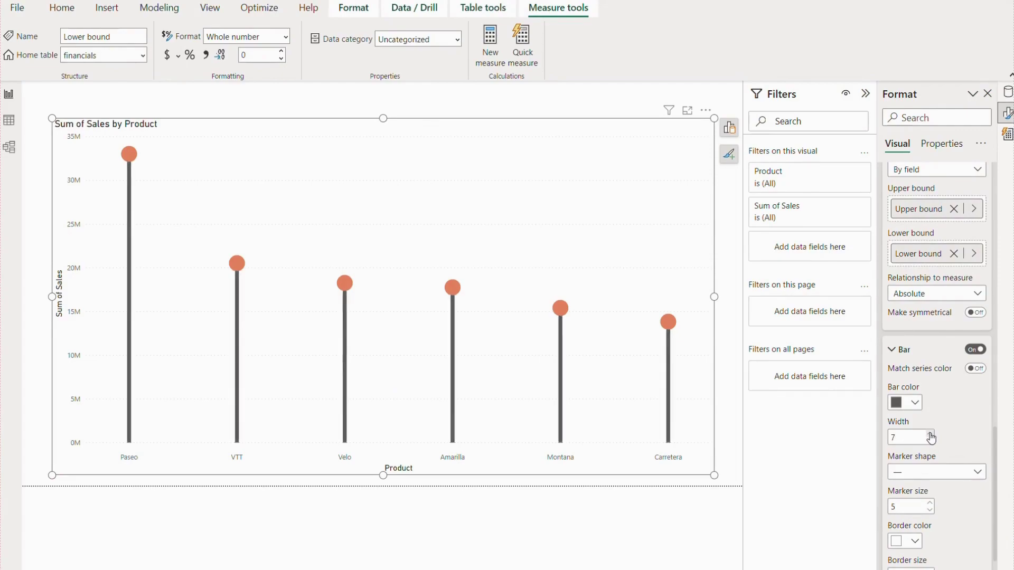
Step: Colour the lollipop stems pink (#f3b4dc)
click(907, 406)
click(835, 344)
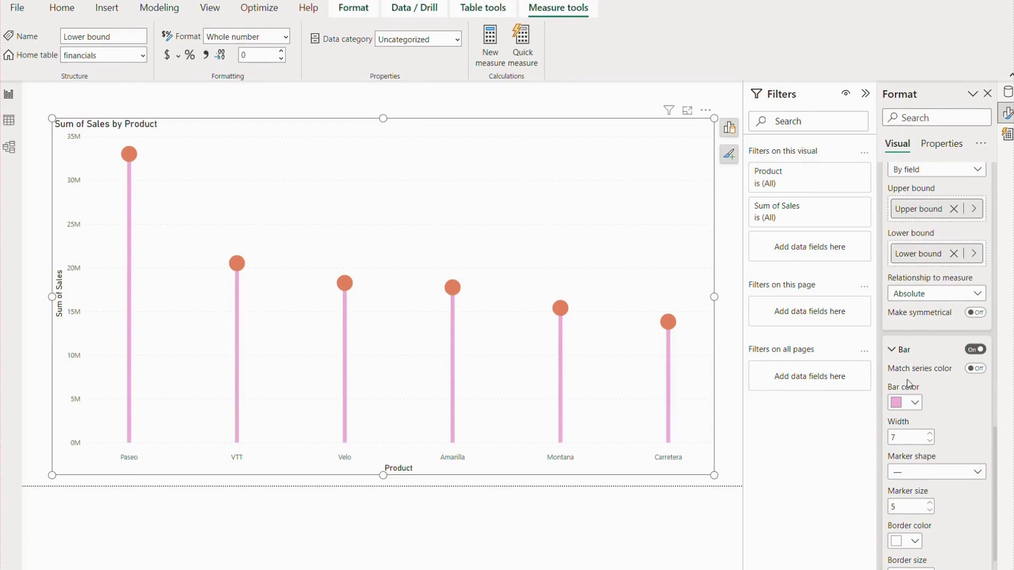
click(914, 404)
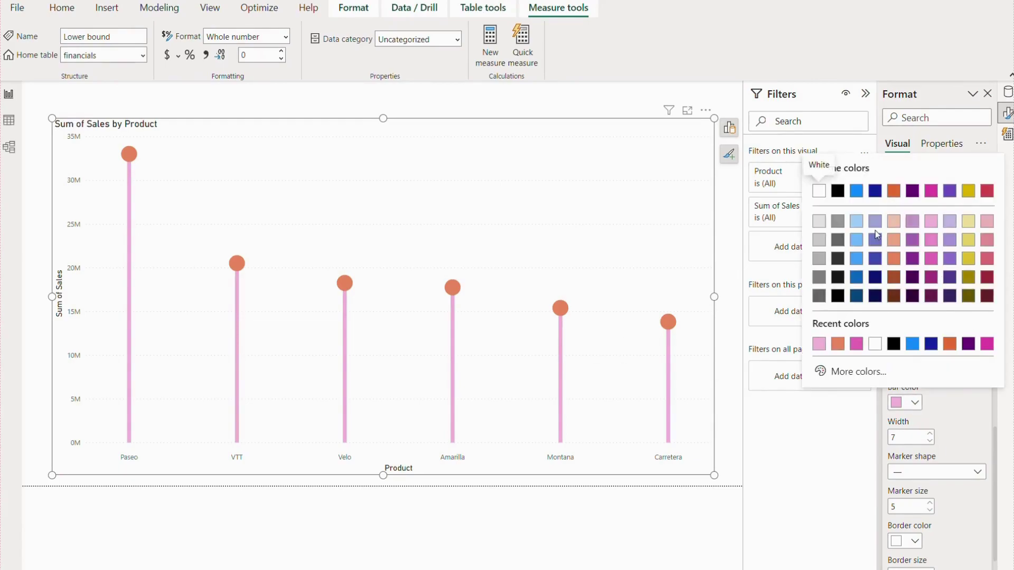
click(931, 296)
click(915, 403)
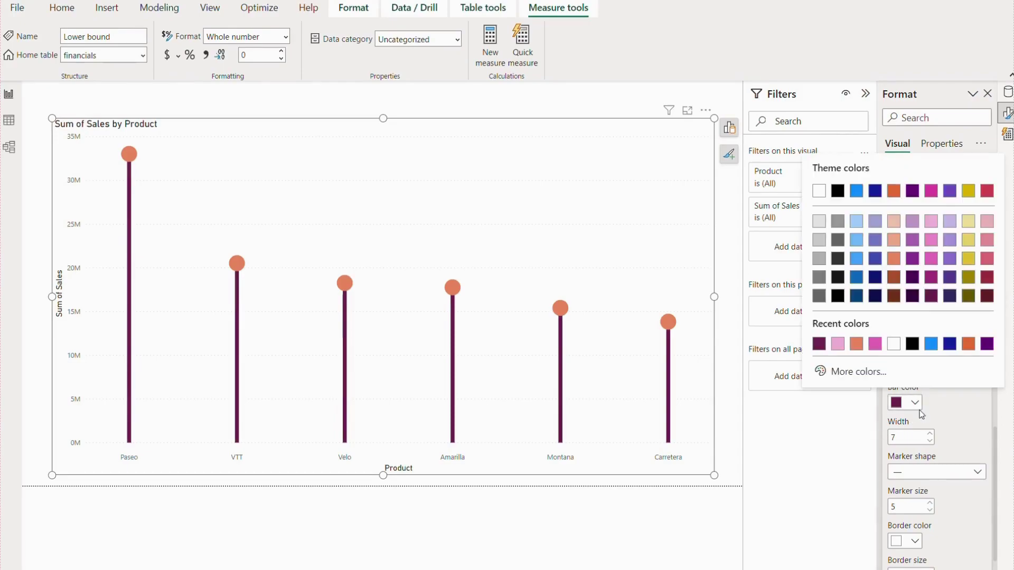
click(837, 344)
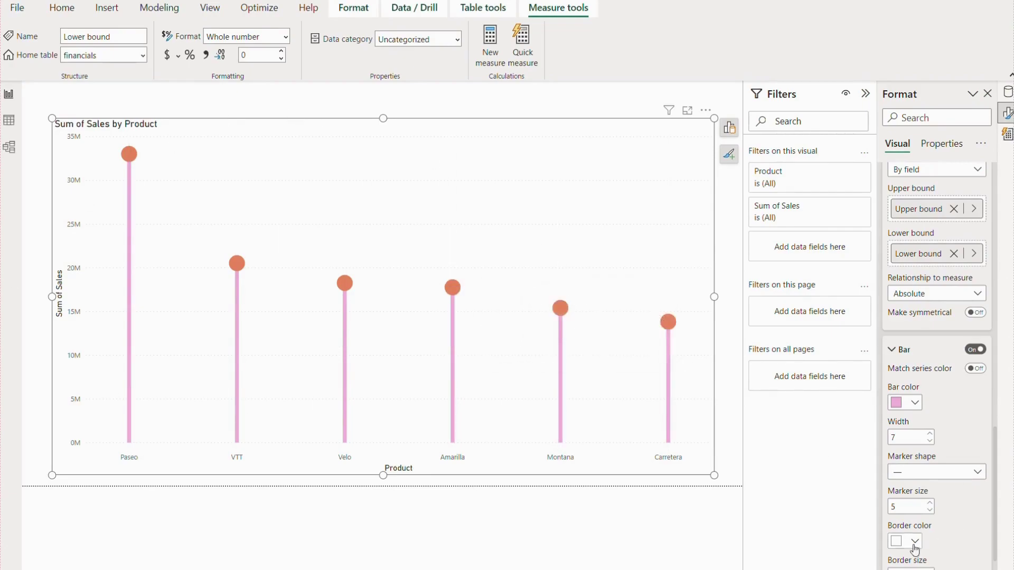
Step: Set the error bar marker shape to None
click(946, 471)
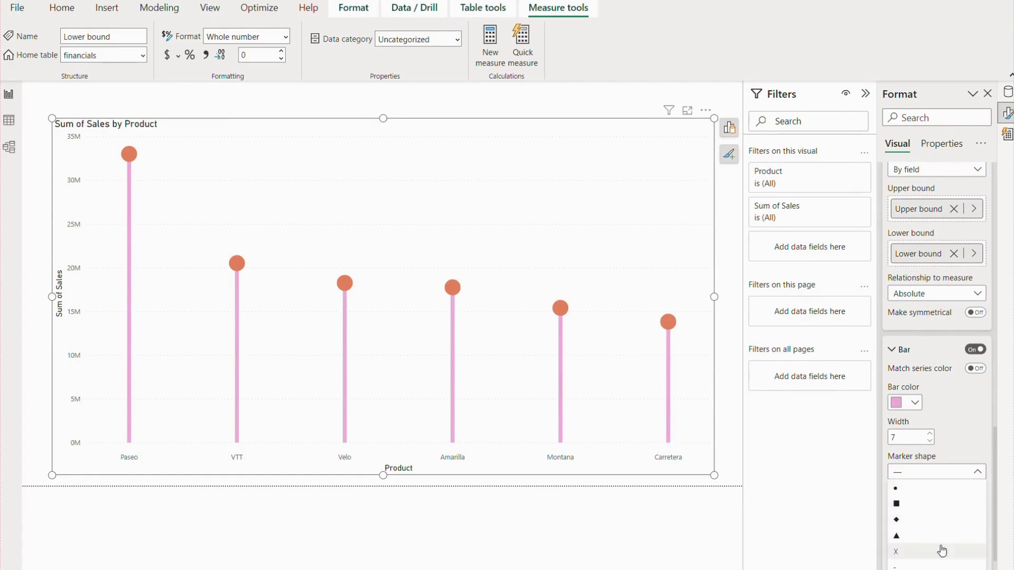
click(900, 495)
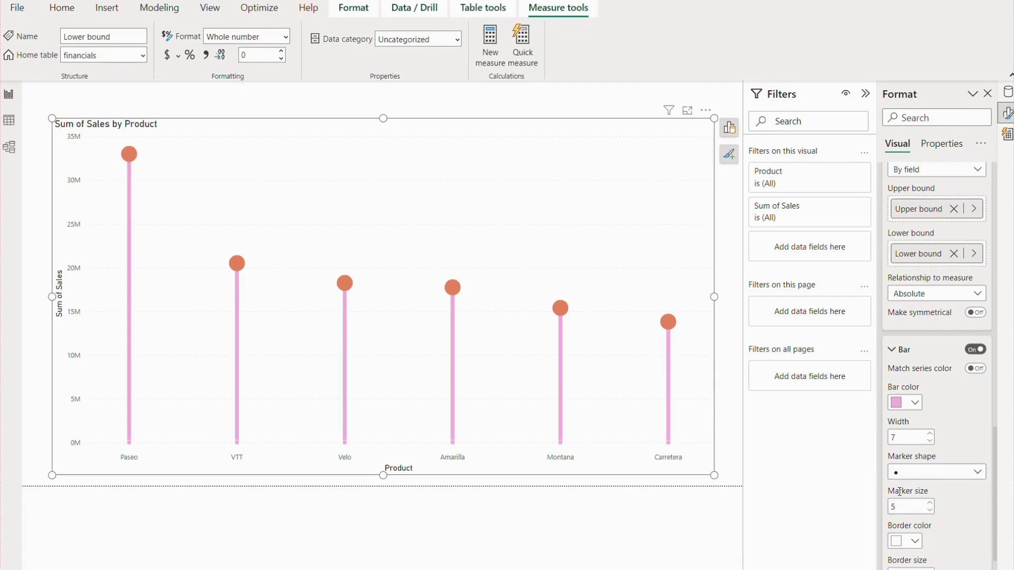
click(919, 472)
click(919, 564)
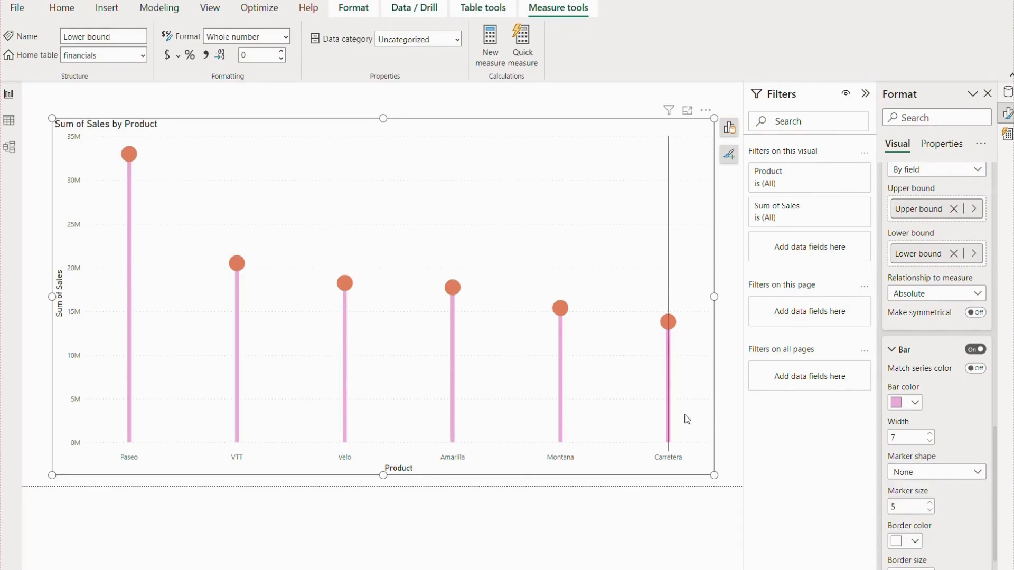
Step: Turn off horizontal gridlines and the Y-axis values, keeping the Sum of Sales title
drag(999, 438, 992, 173)
click(930, 368)
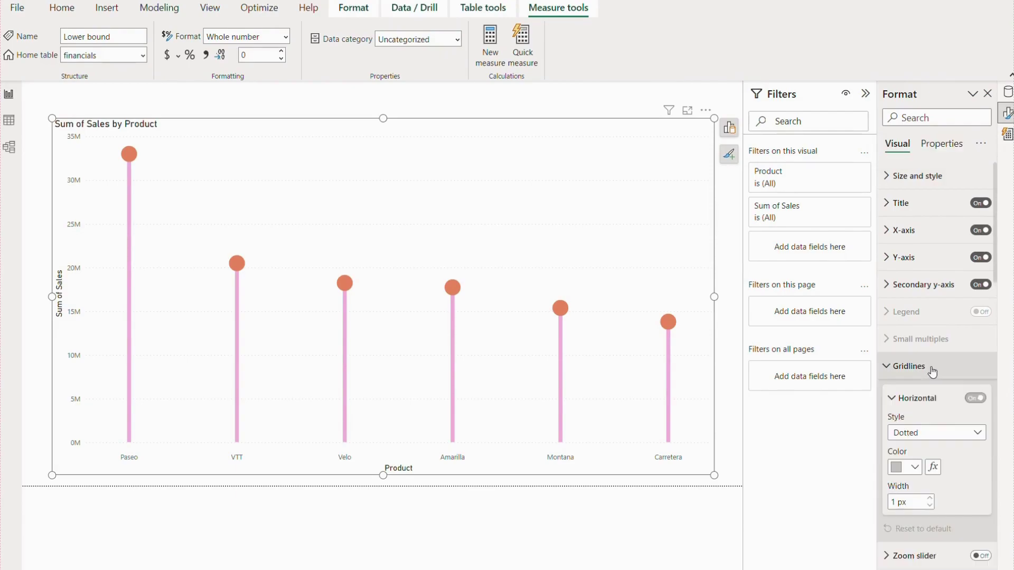
click(976, 397)
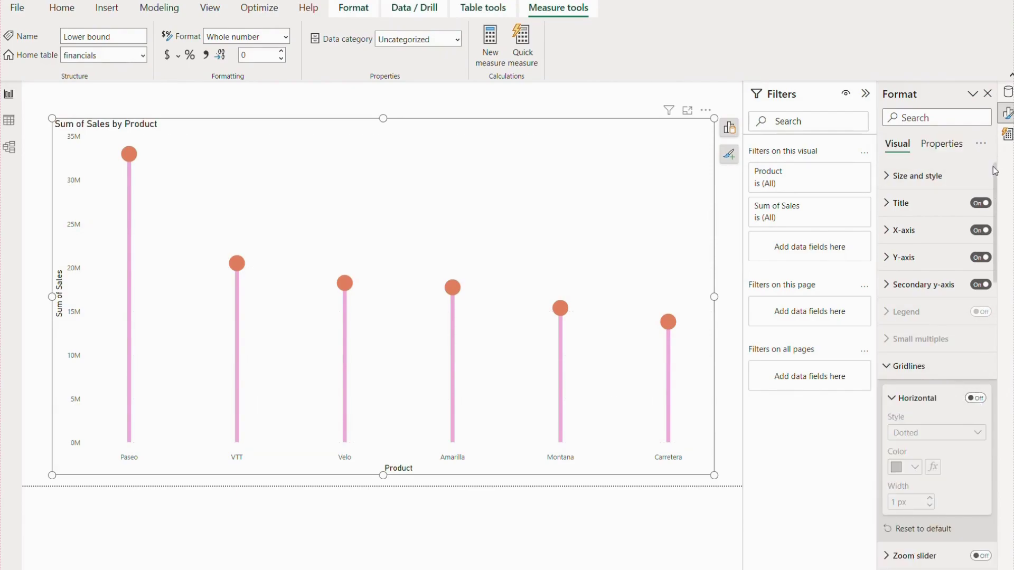
click(890, 258)
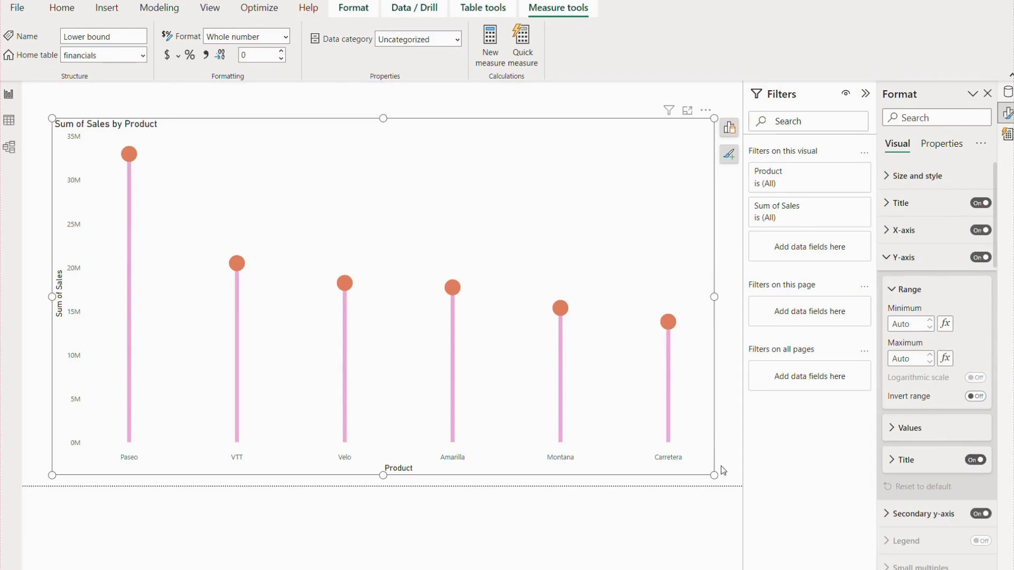
click(975, 460)
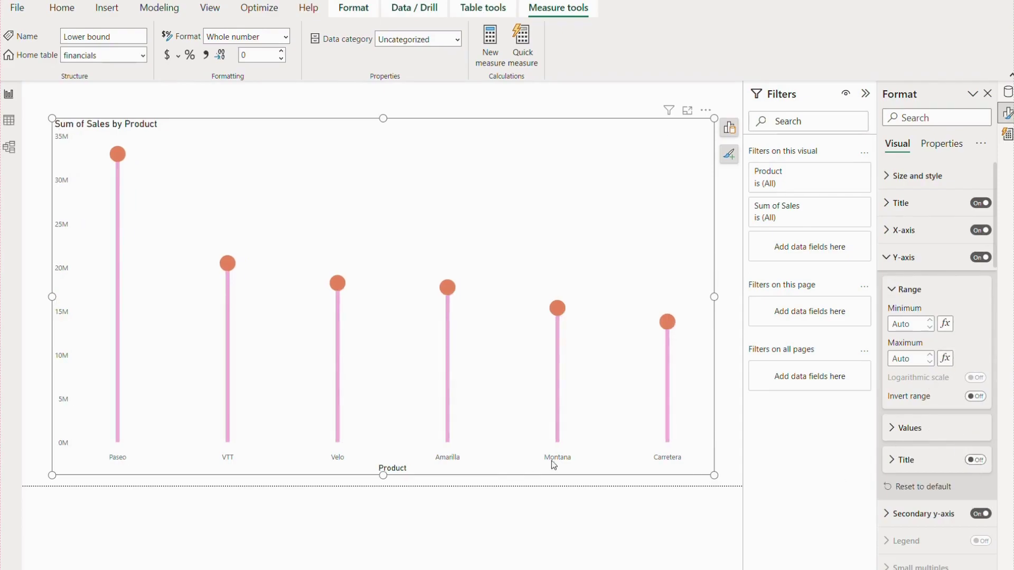
click(984, 258)
click(976, 461)
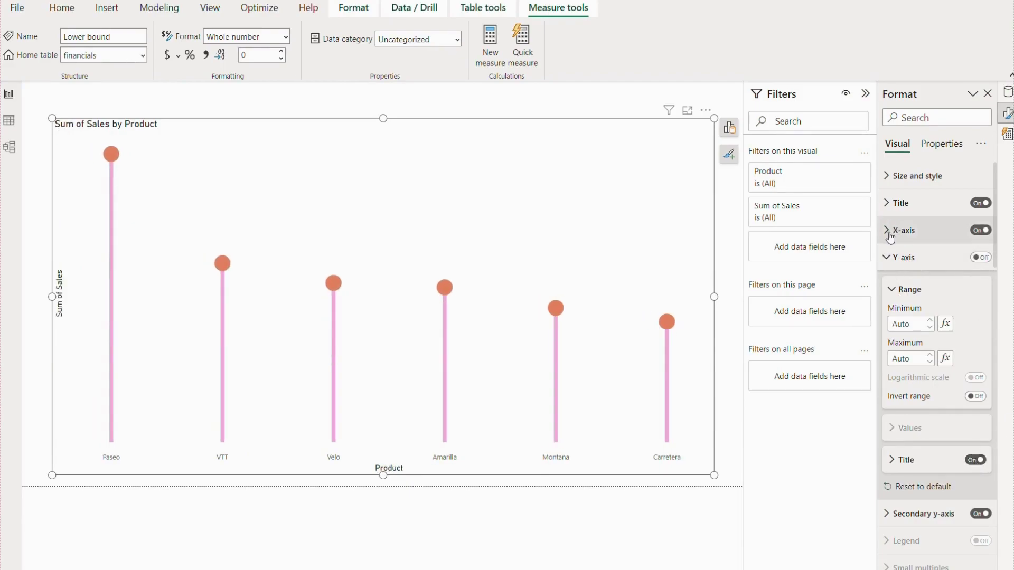
Step: Hide the Product axis title and make the X-axis labels bold at size 11
click(892, 232)
click(980, 445)
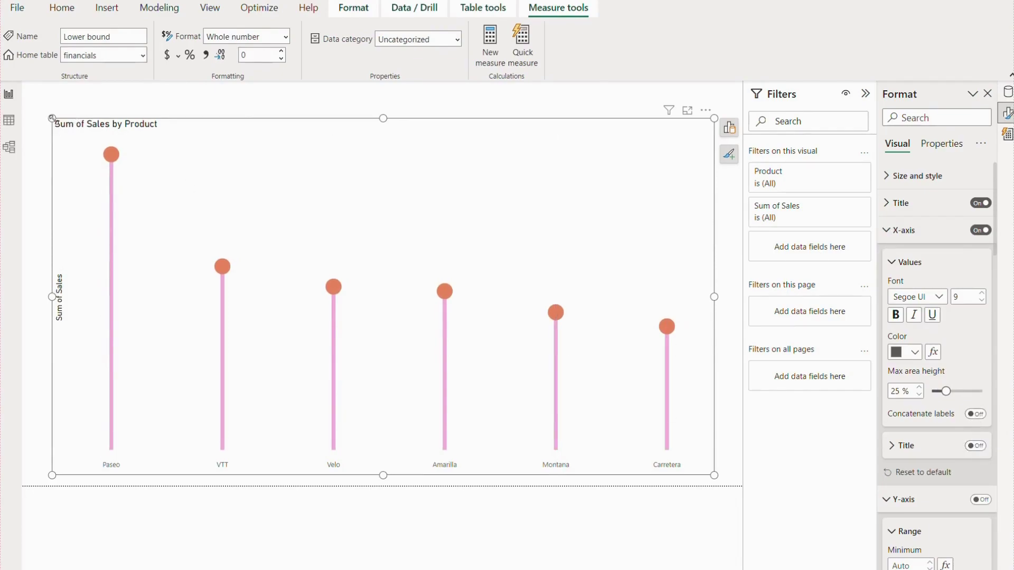
mouse_move(53, 117)
mouse_down()
mouse_move(79, 139)
mouse_move(64, 122)
mouse_up()
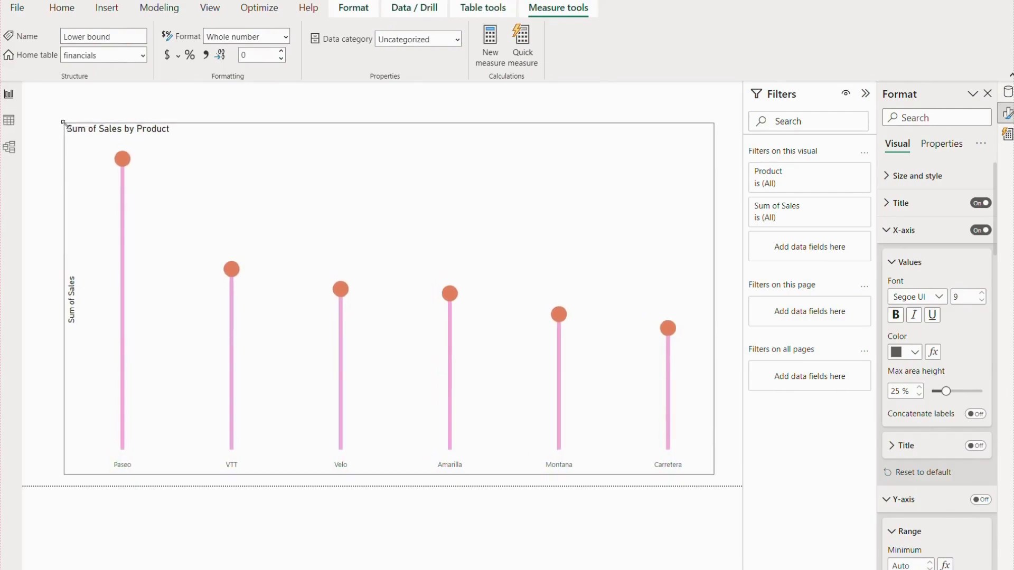
click(981, 297)
click(981, 297)
click(981, 300)
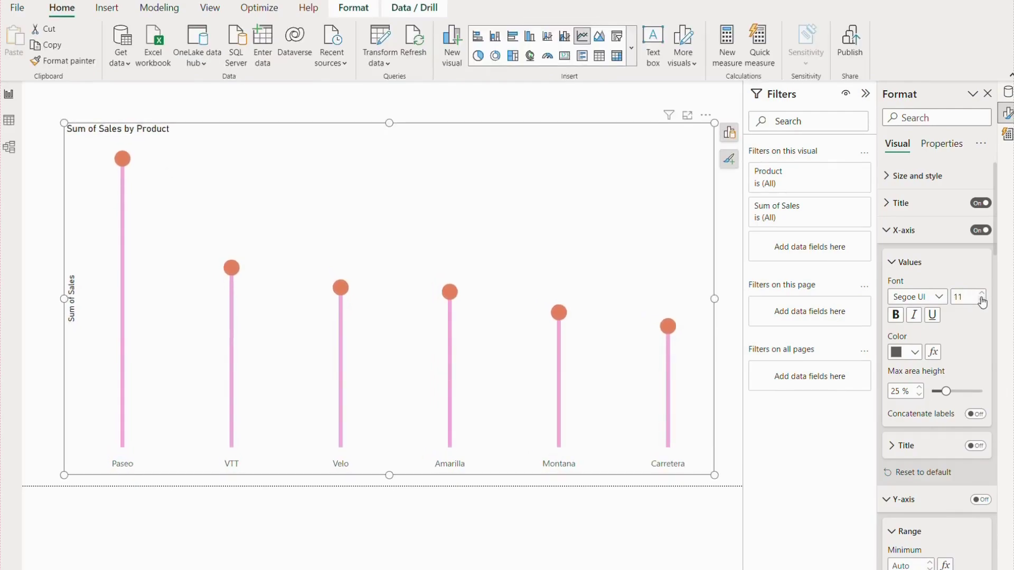
click(896, 316)
click(890, 222)
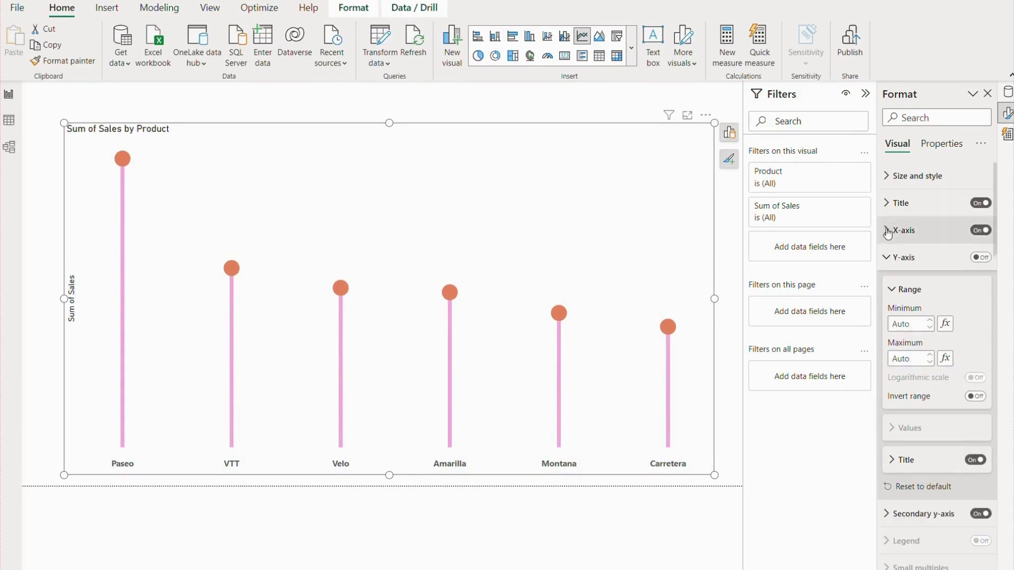
click(892, 227)
click(915, 453)
click(916, 450)
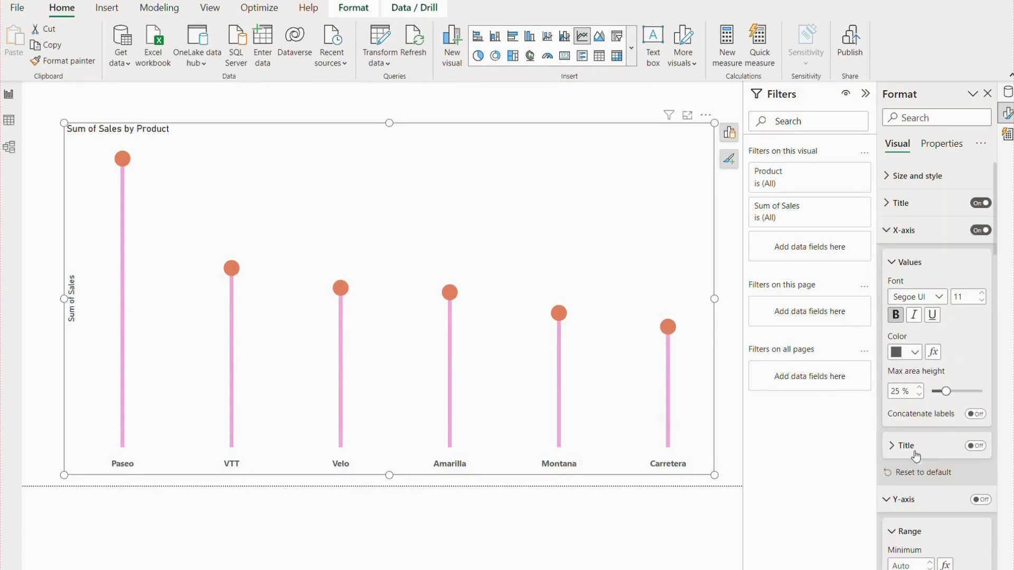
scroll(993, 229, down, 5)
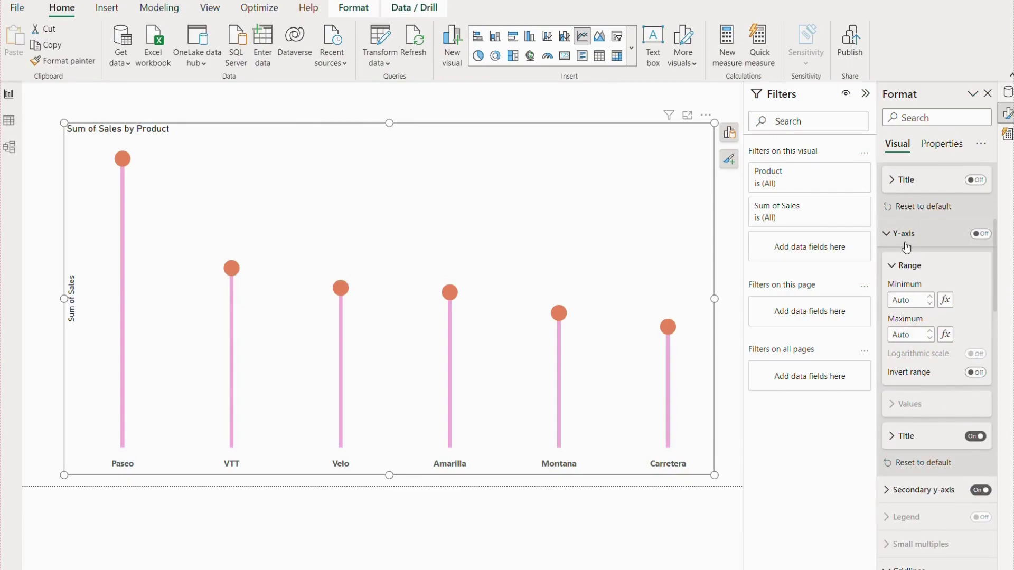
Step: Set the Sum of Sales axis title to Segoe UI Semibold, size 13, and deselect the chart
click(901, 442)
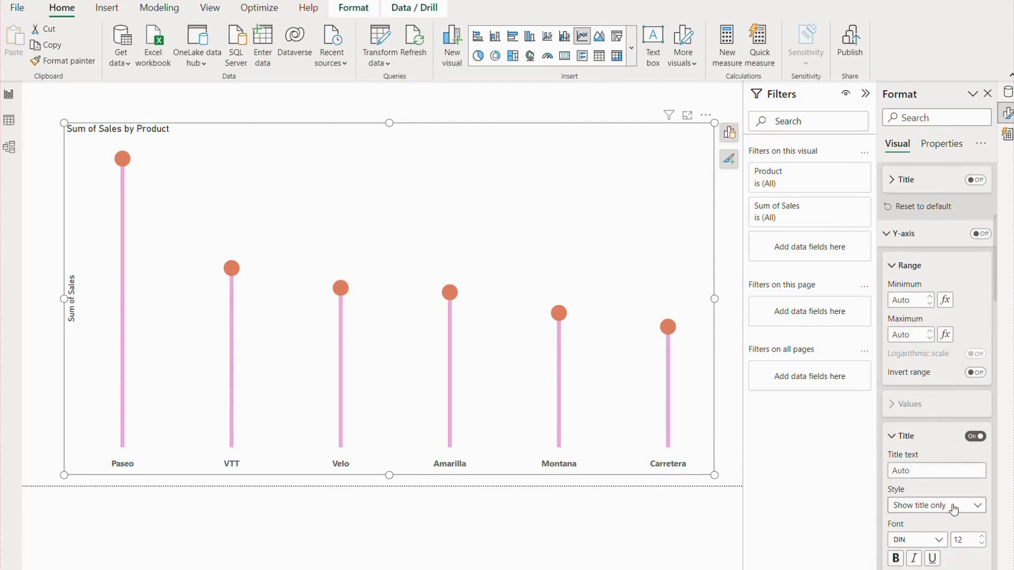
click(982, 537)
click(982, 538)
click(982, 537)
click(940, 541)
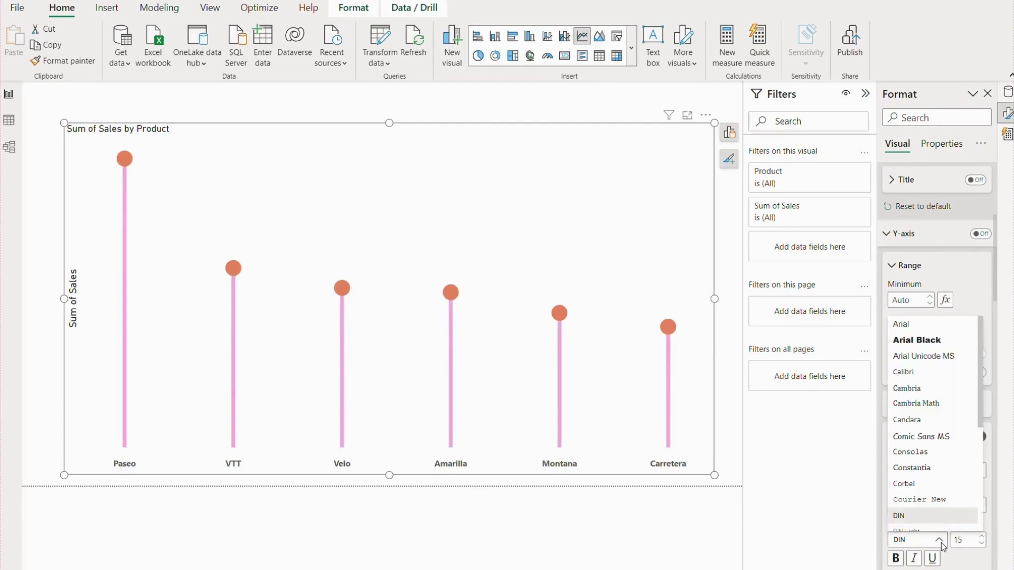
drag(982, 411, 983, 489)
click(910, 452)
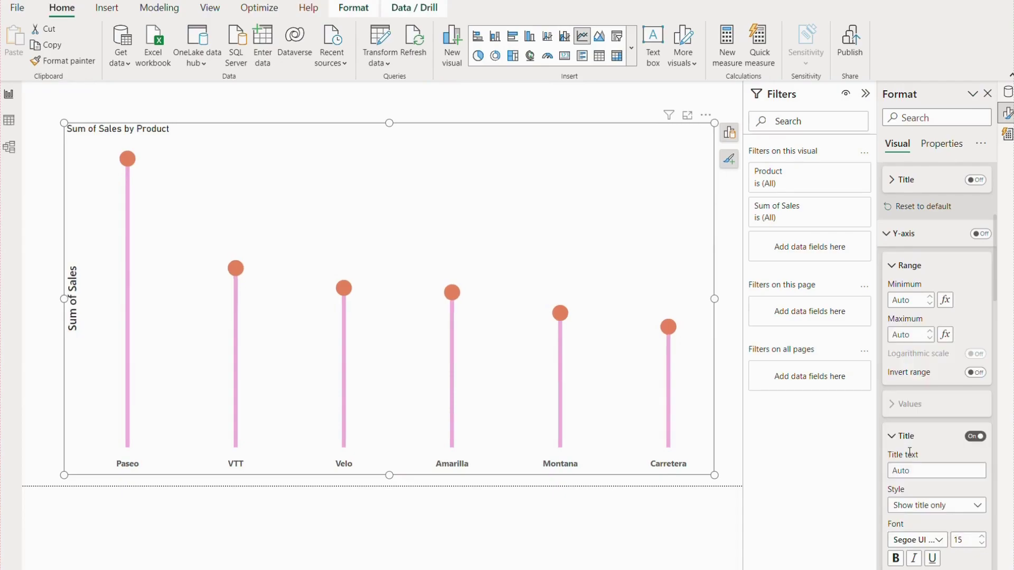
click(982, 545)
click(982, 546)
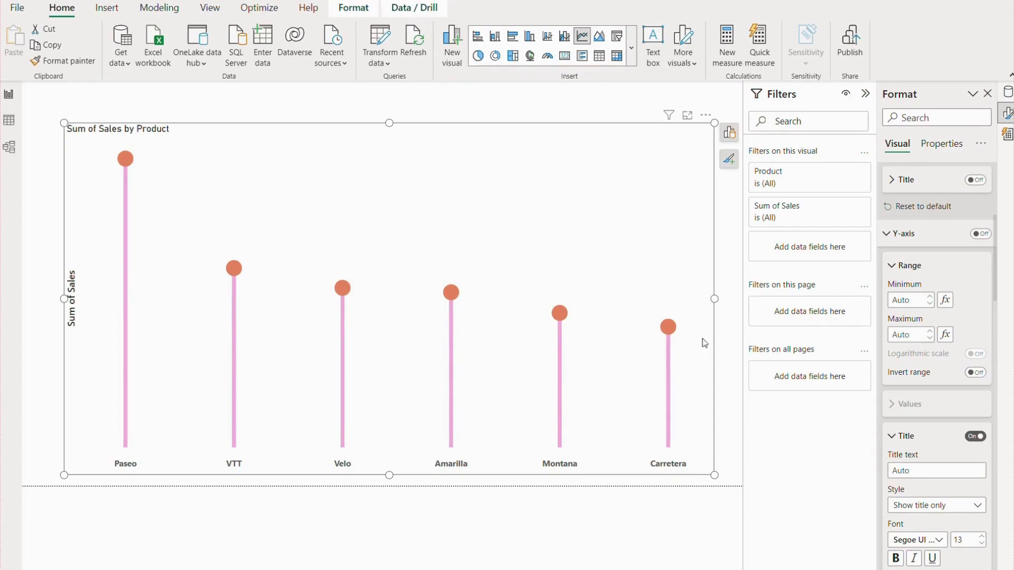
click(724, 257)
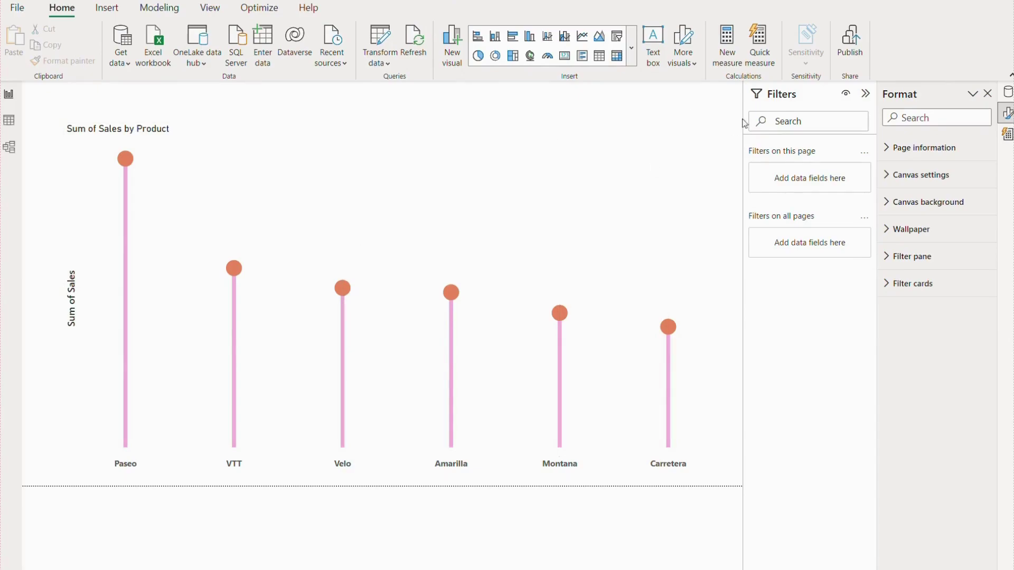
Step: Collapse the X- and Y-axis settings and turn on data labels for each lollipop
click(642, 134)
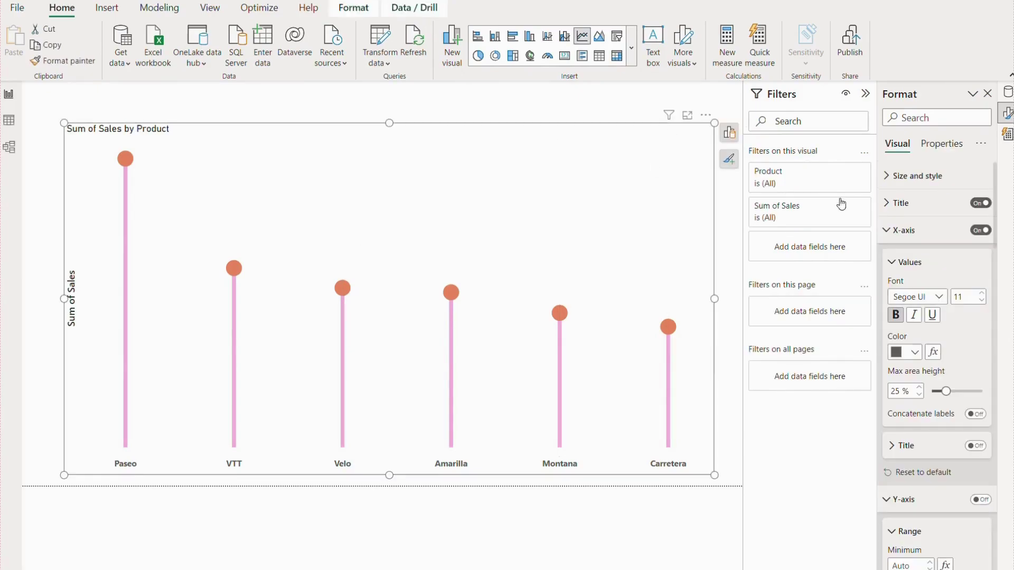
click(898, 233)
click(889, 258)
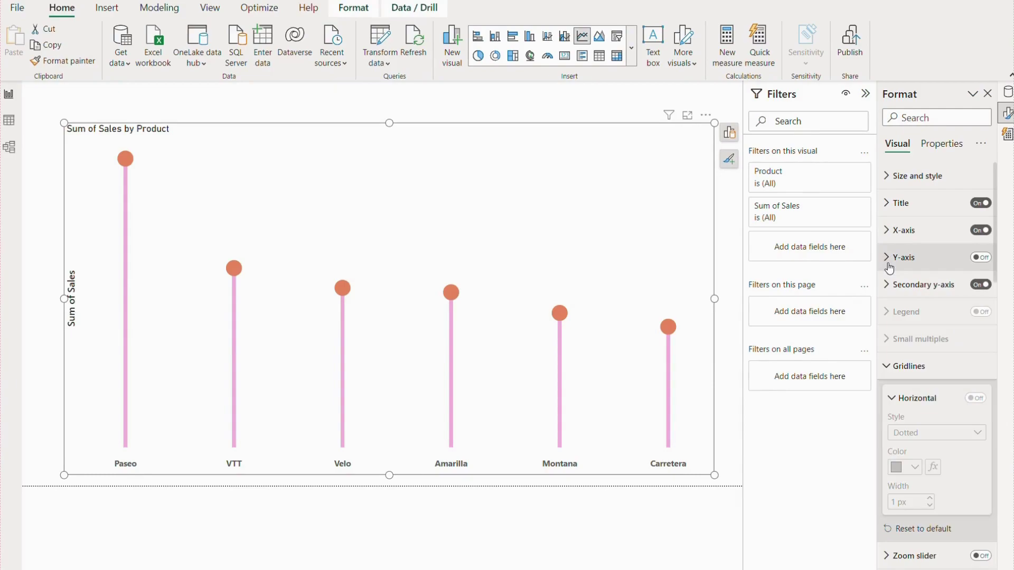
click(890, 267)
click(899, 259)
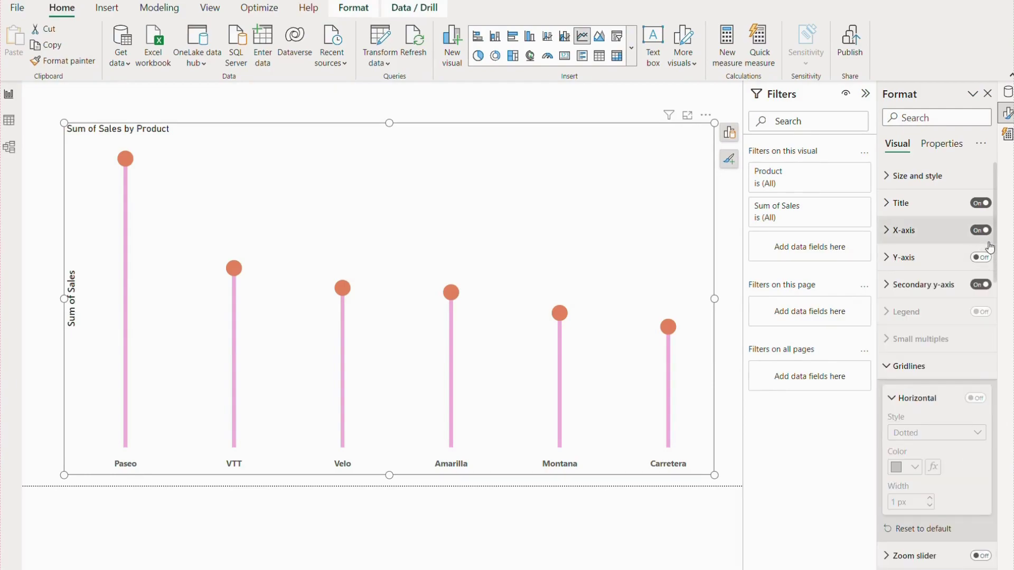
drag(993, 249, 1006, 377)
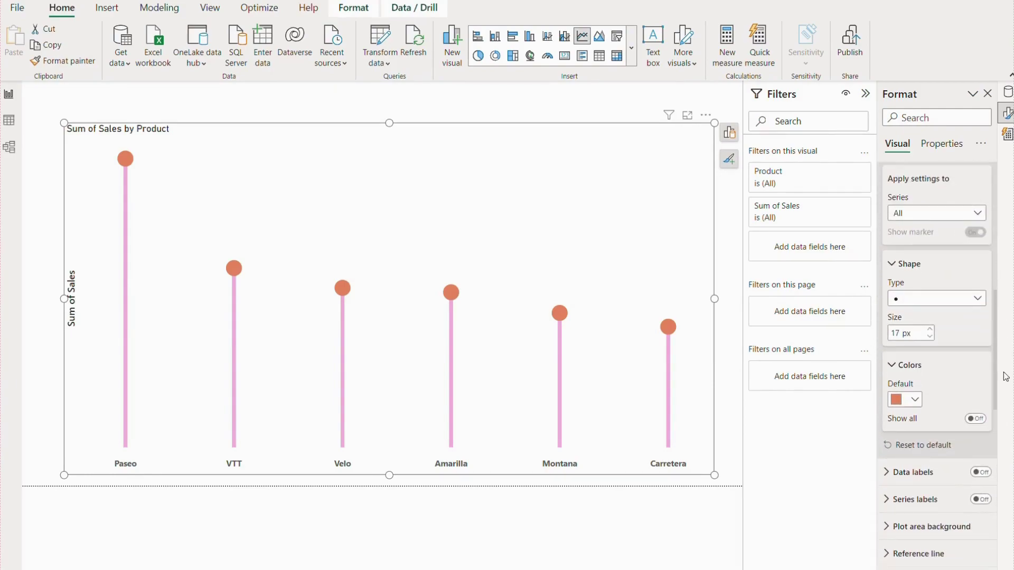
scroll(946, 344, down, 3)
click(947, 322)
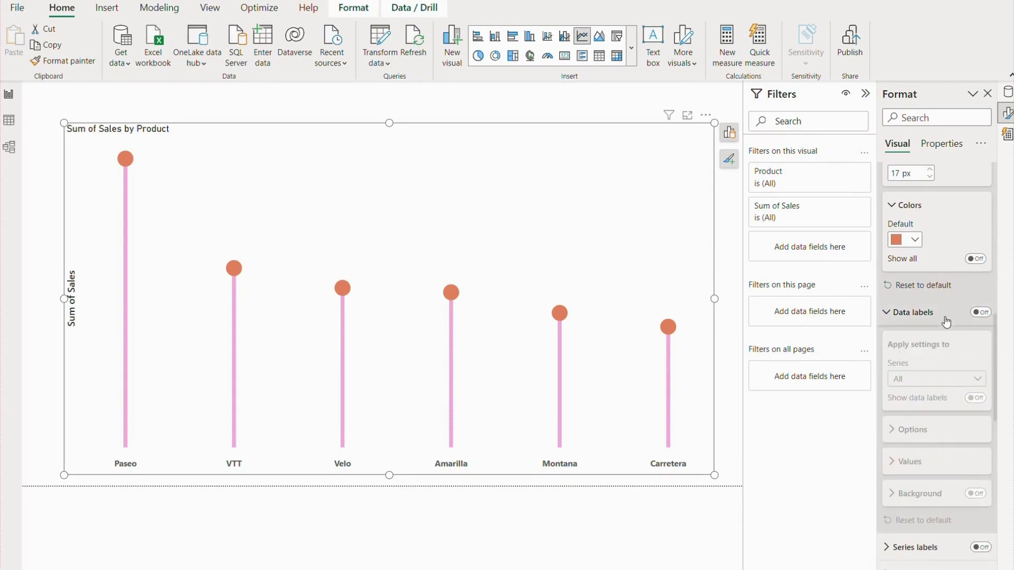
click(973, 314)
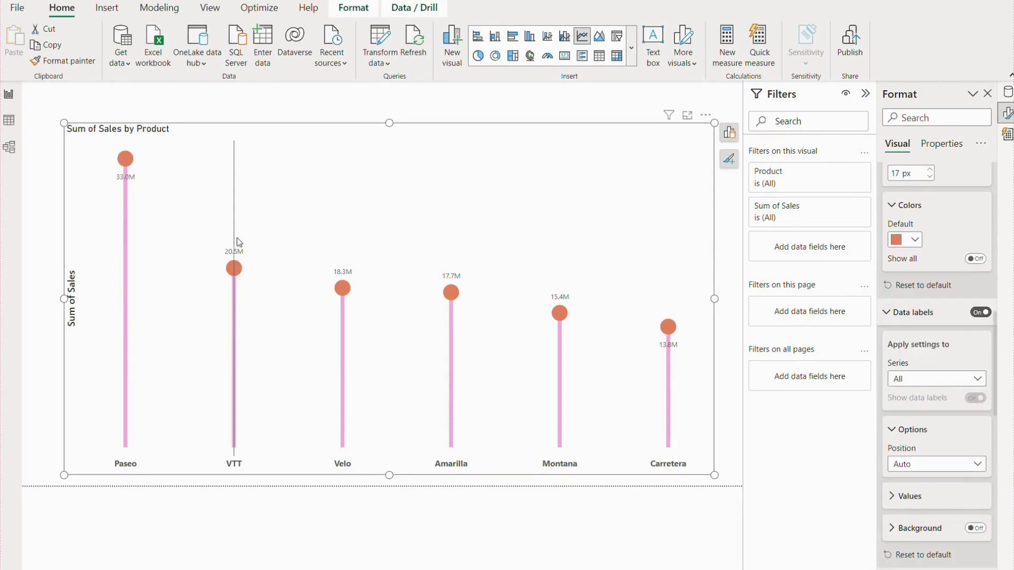
Step: Place the labels Above in a background box at font size 10, and stretch the chart taller
click(913, 467)
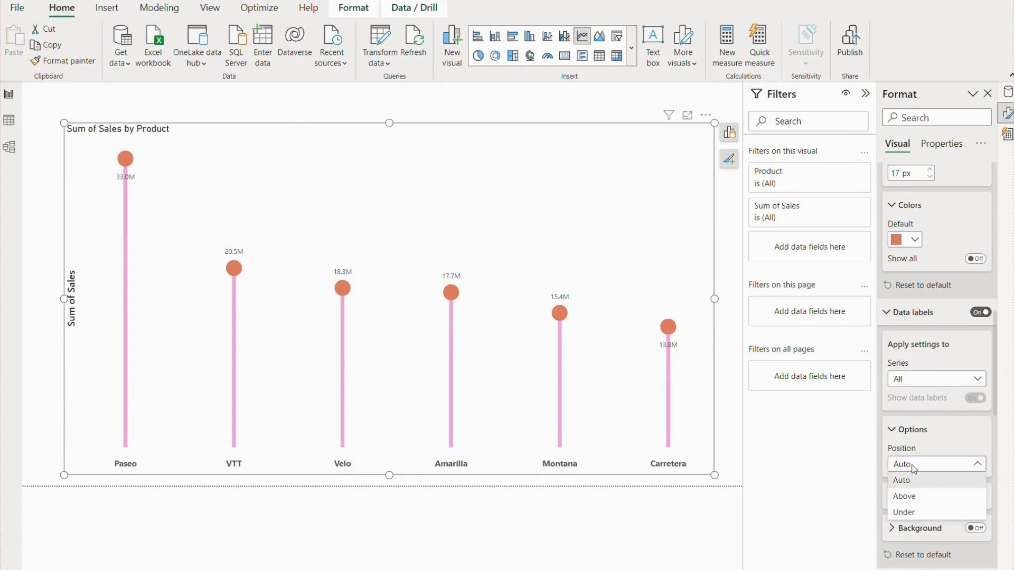
click(912, 498)
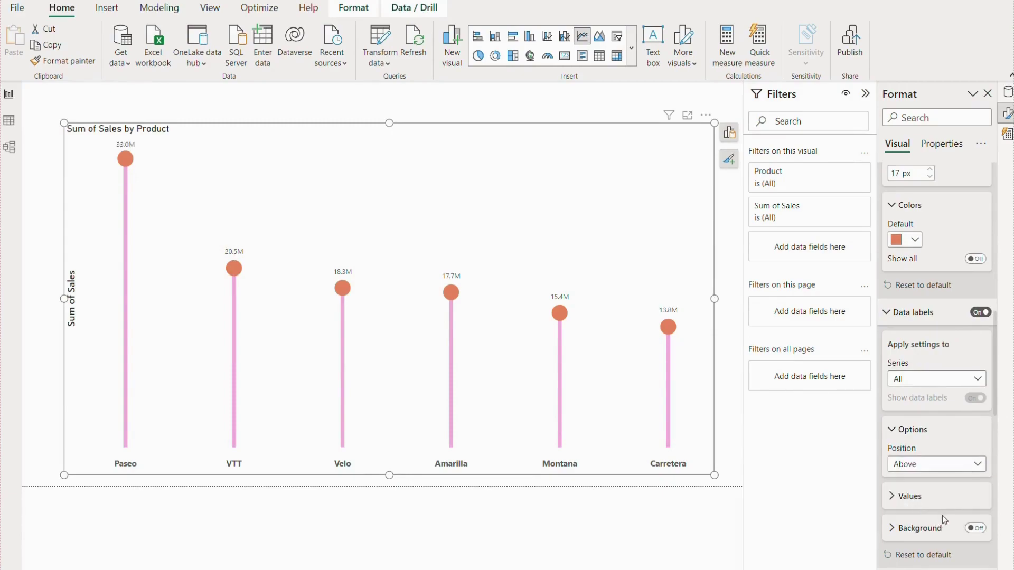
click(976, 528)
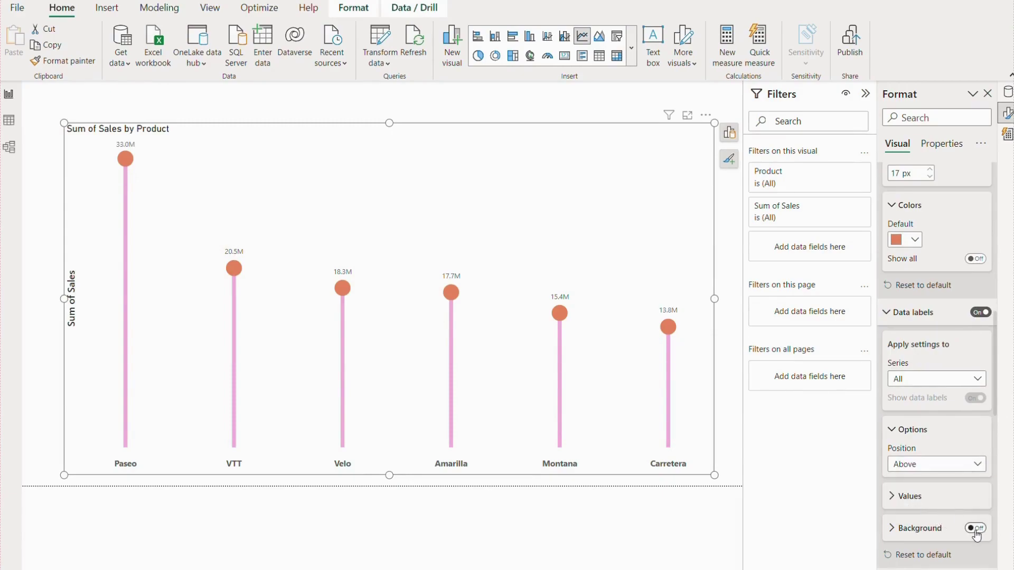
click(922, 495)
drag(997, 386, 1002, 454)
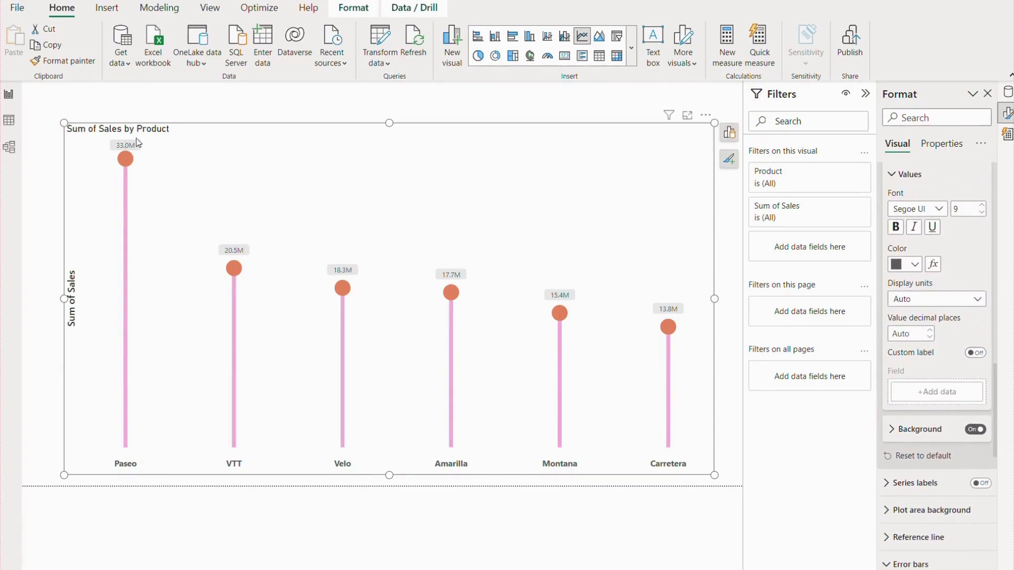
click(980, 207)
drag(389, 122, 390, 106)
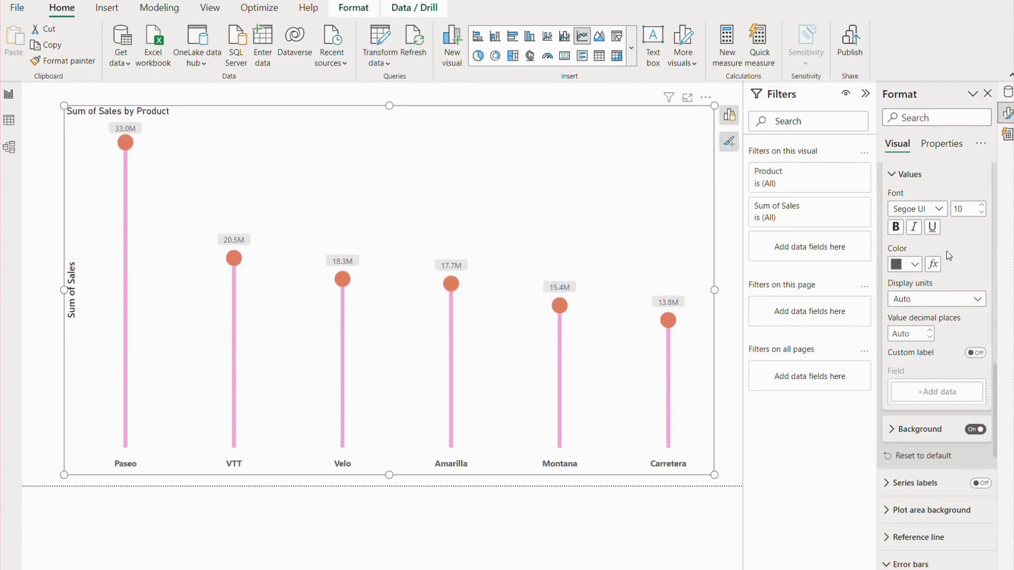
scroll(995, 365, up, 15)
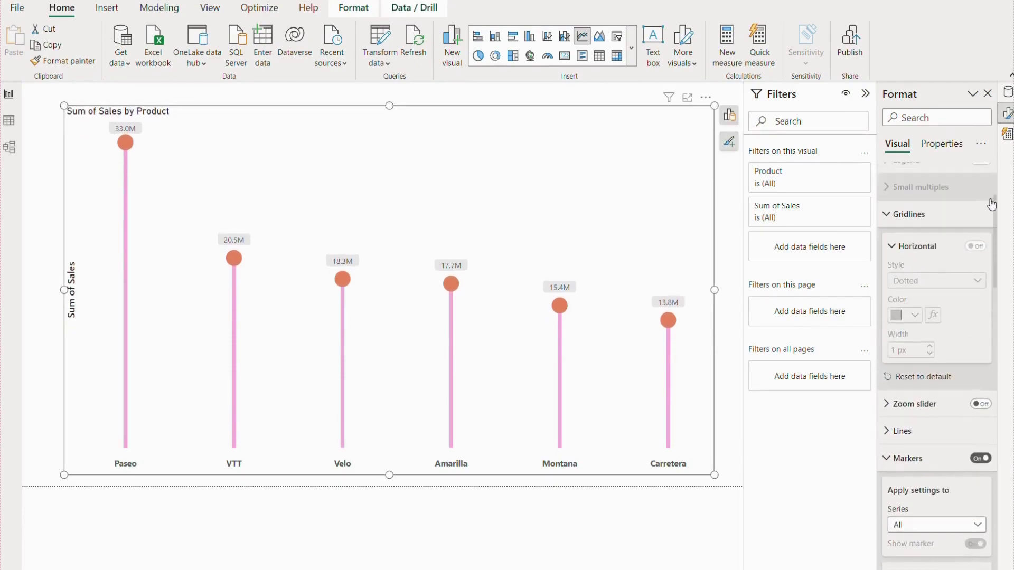
mouse_move(350, 285)
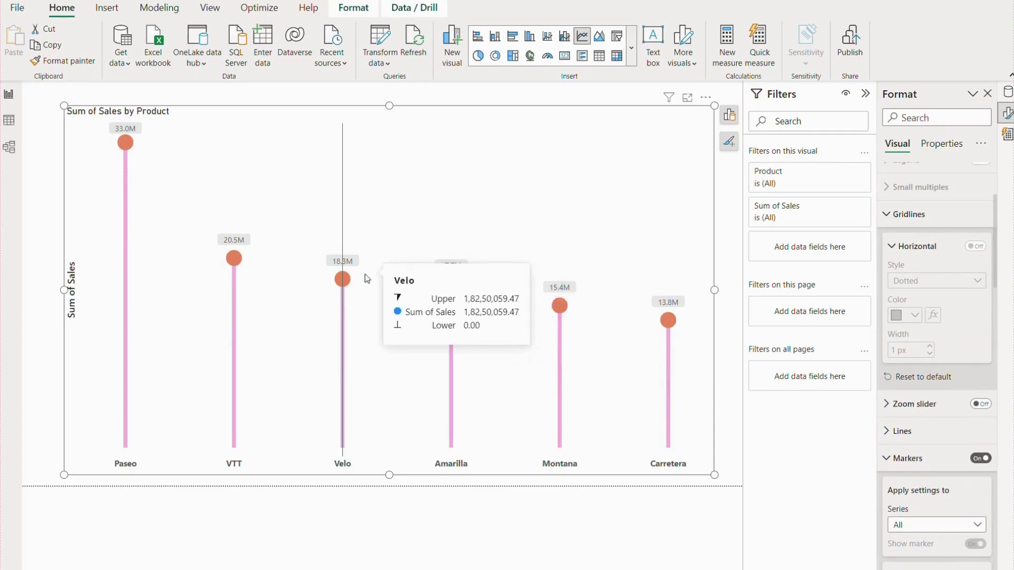
mouse_move(275, 262)
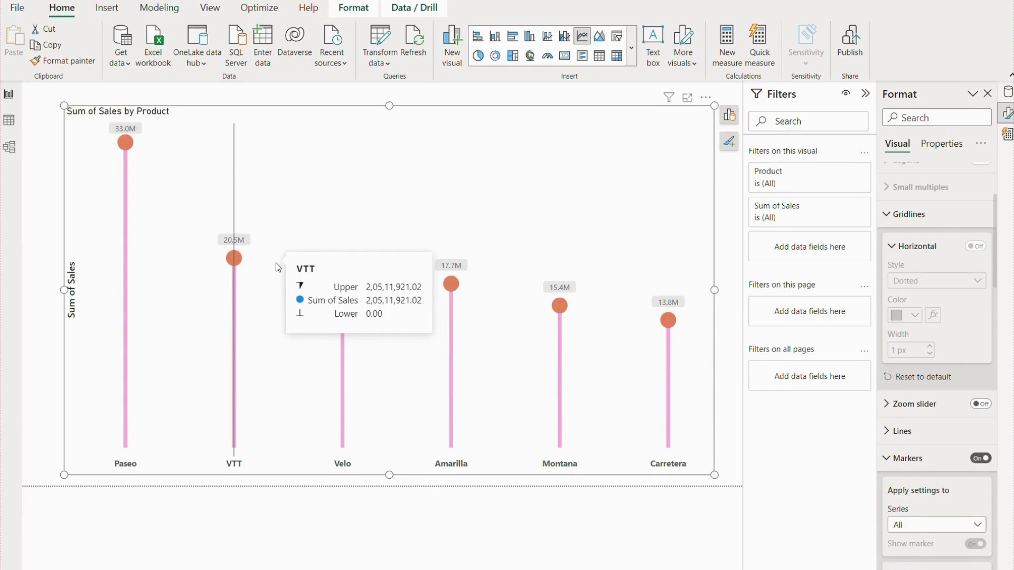
click(946, 148)
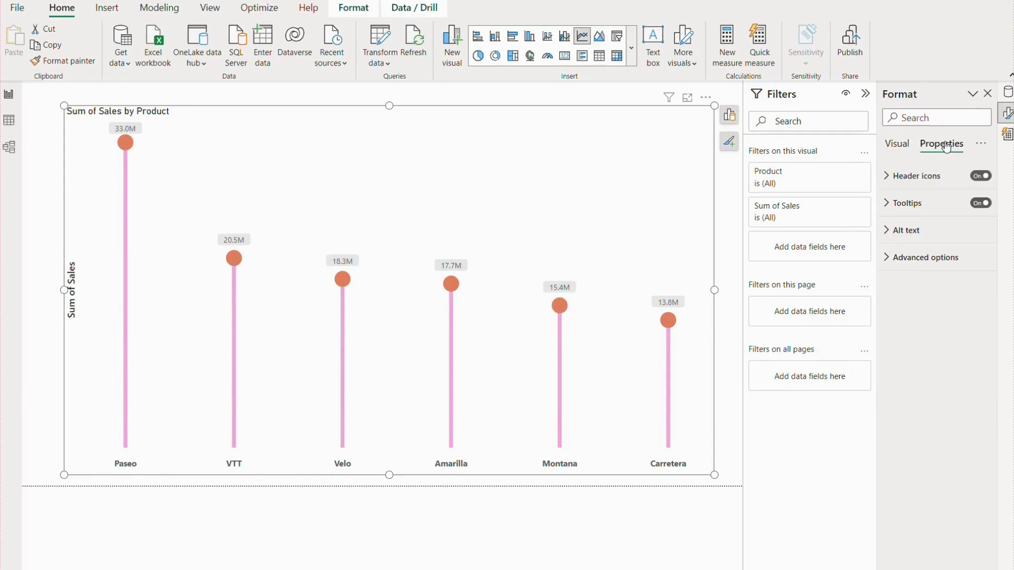
click(984, 203)
click(988, 206)
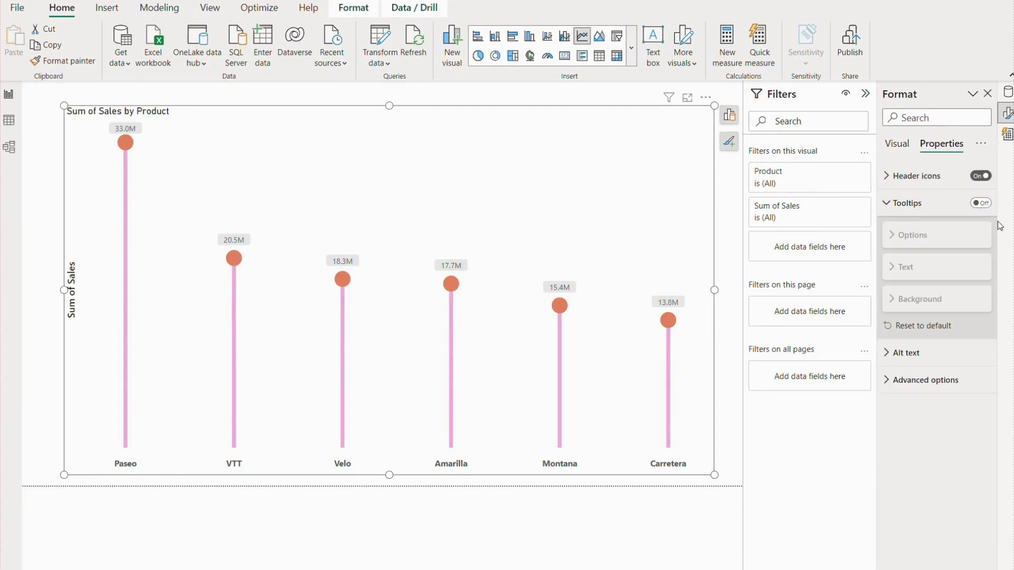
click(981, 203)
Step: Turn off the error bar Tooltip toggle so tooltips show only Product and Sum of Sales
click(903, 151)
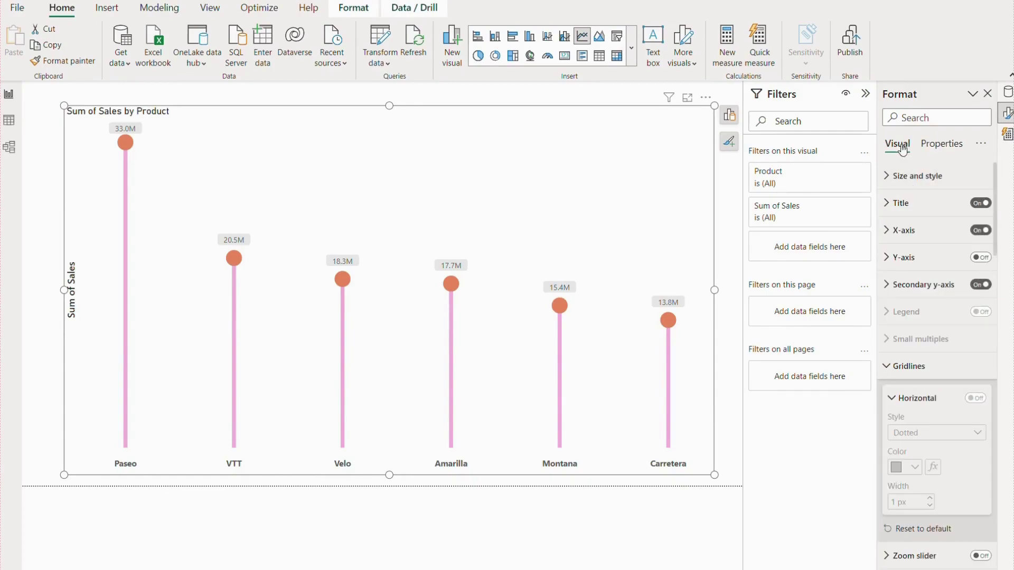
scroll(938, 317, down, 15)
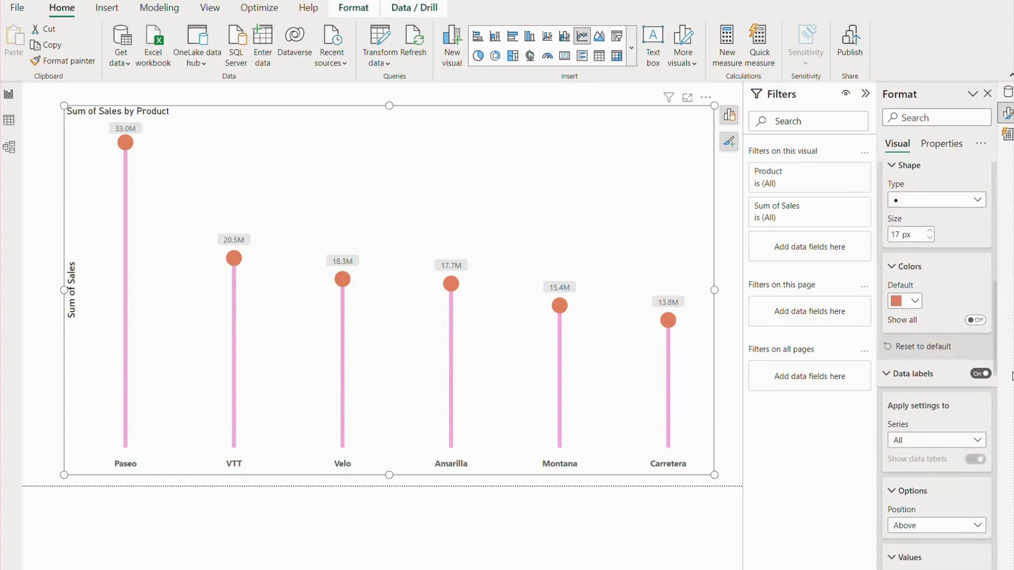
scroll(938, 365, down, 12)
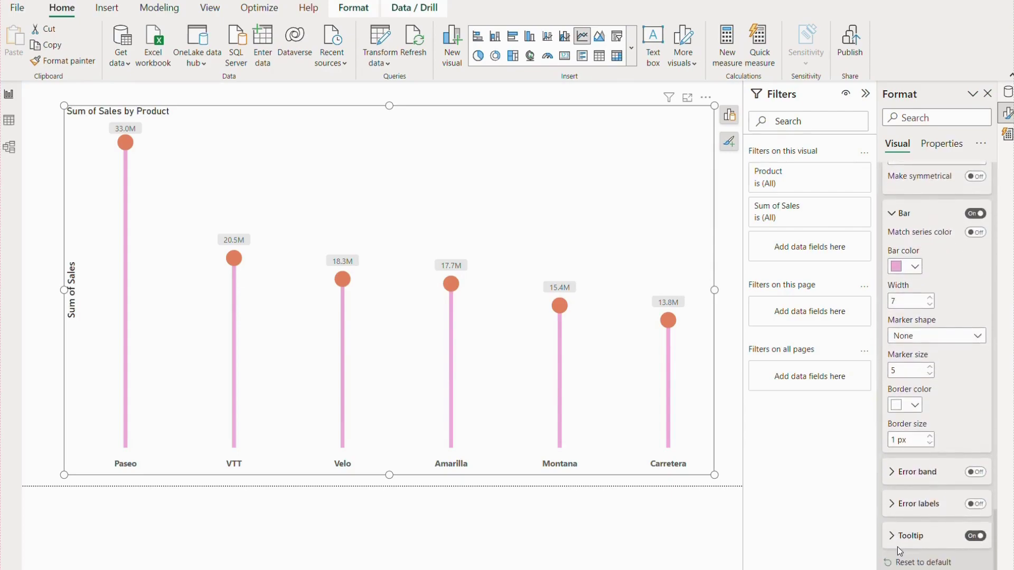
click(975, 536)
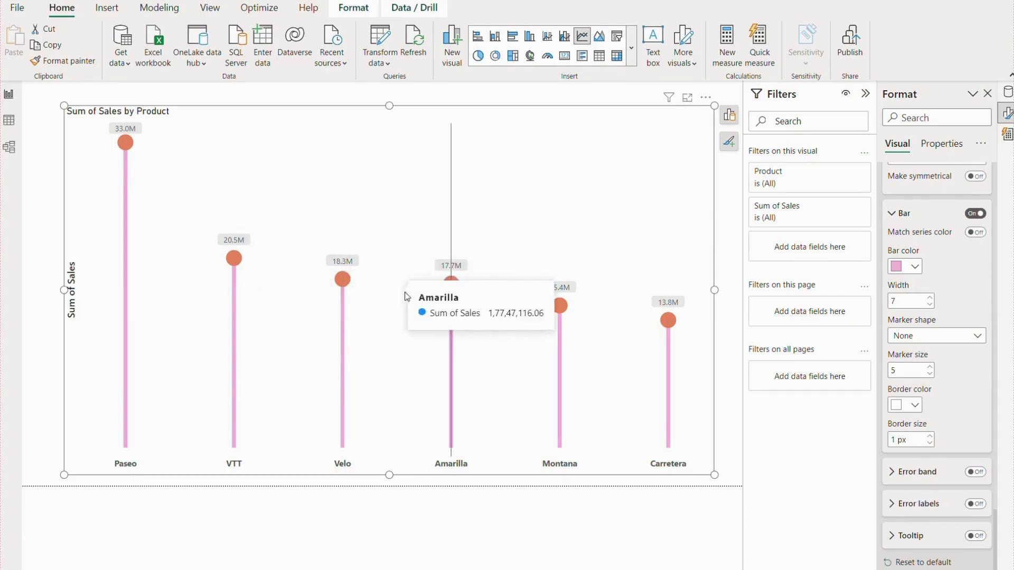
click(56, 252)
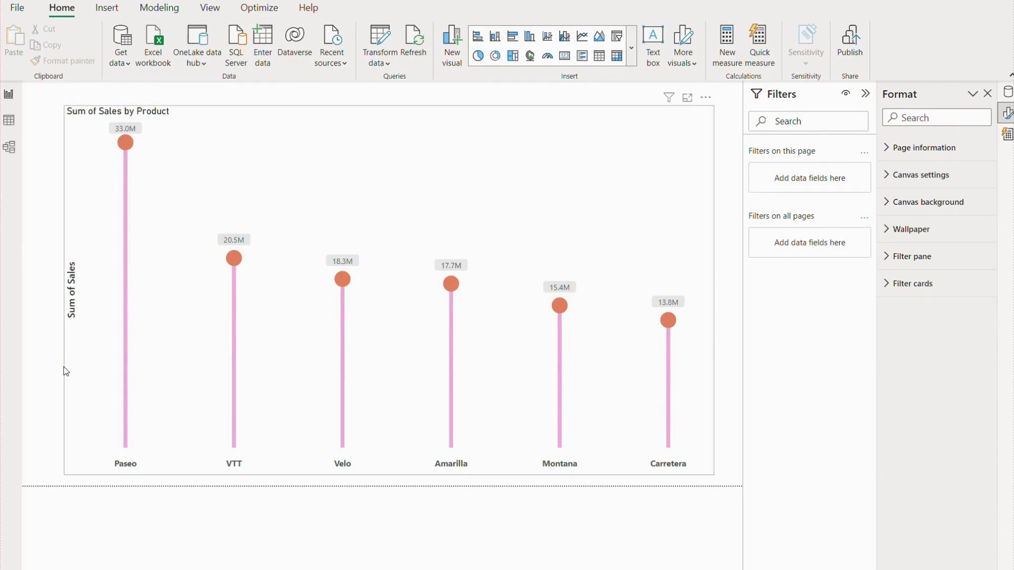
scroll(65, 371, up, 3)
scroll(66, 371, down, 5)
scroll(65, 371, up, 5)
scroll(348, 396, down, 2)
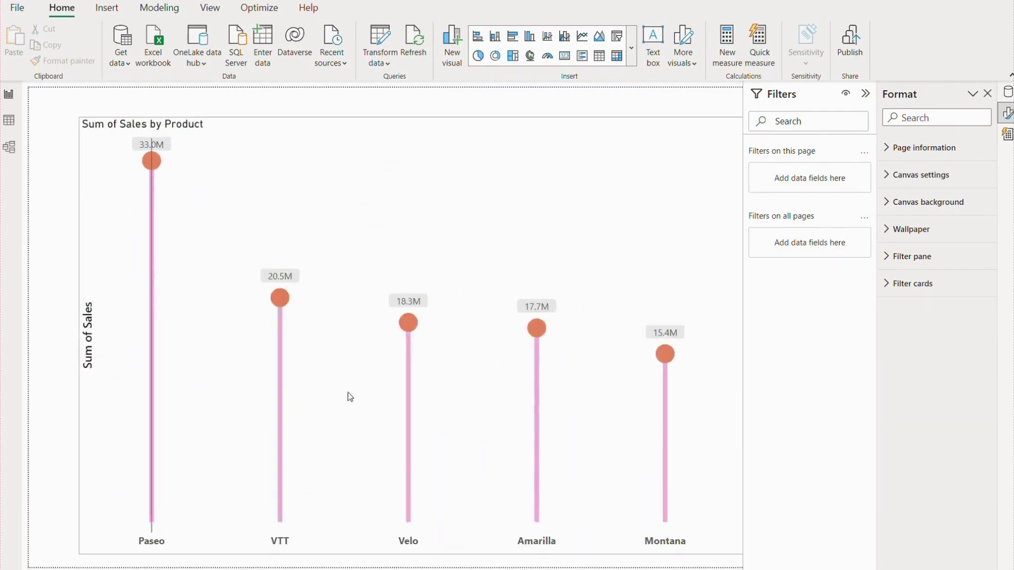